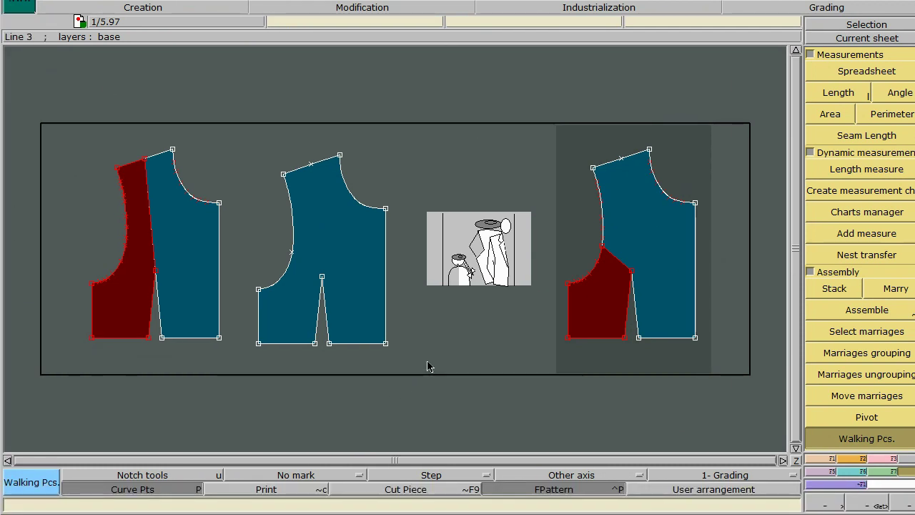
Marry the darted piece's bottom-right corner onto the left bodice piece to check it
key(m)
click(386, 343)
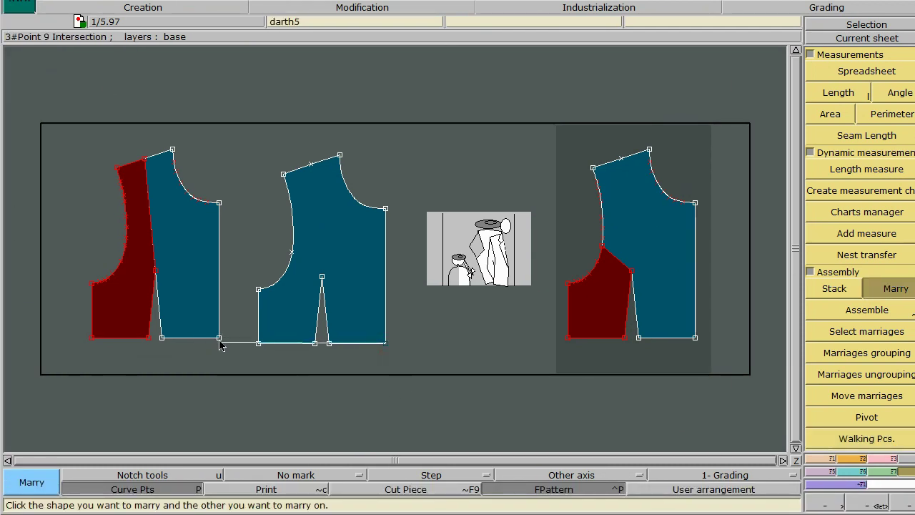
click(220, 337)
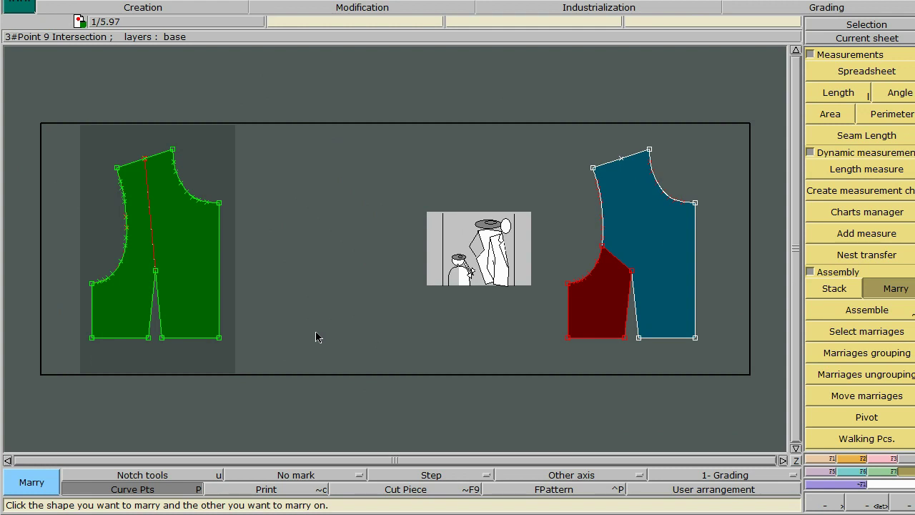
right_click(318, 338)
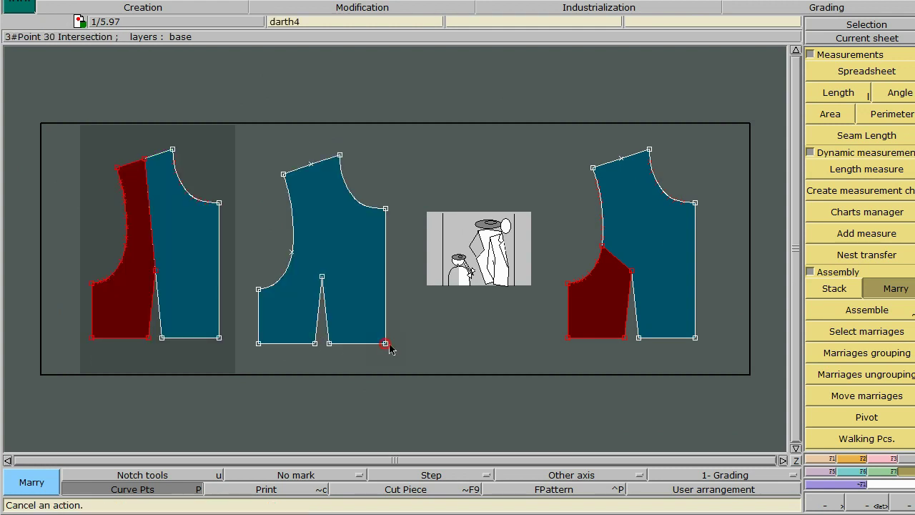
Marry the darted piece onto the right piece, then auto-arrange all sheets
click(695, 339)
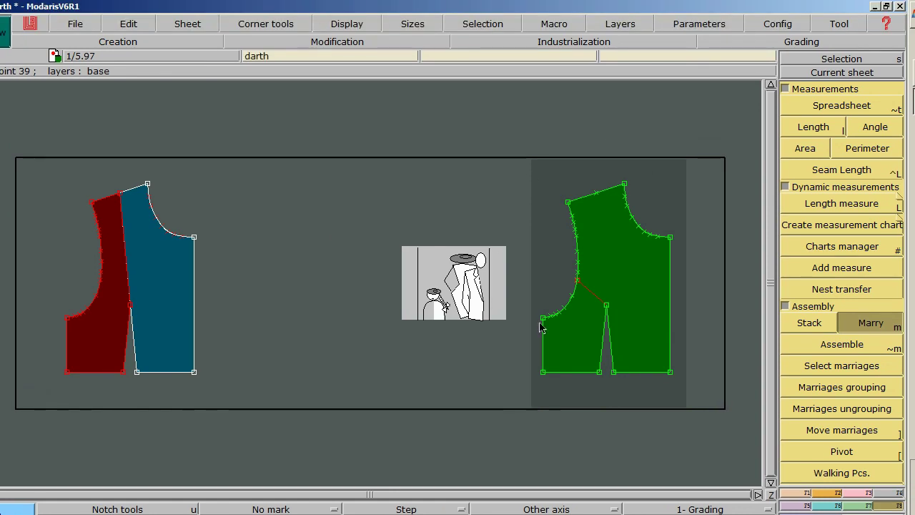
scroll(565, 314, up, 1)
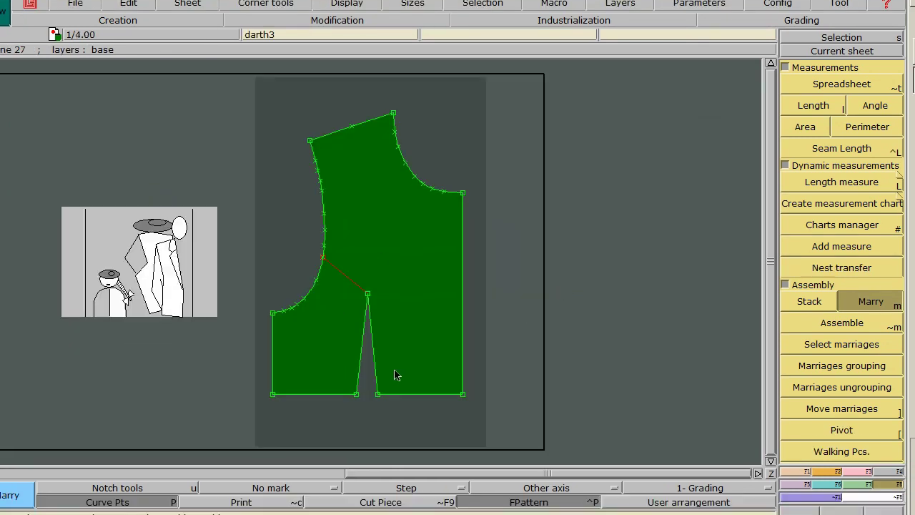
middle_click(408, 366)
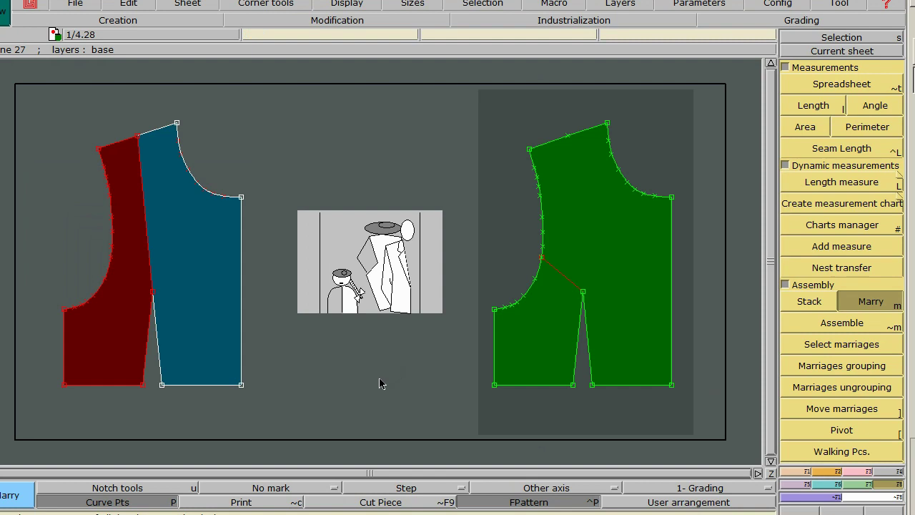
click(527, 372)
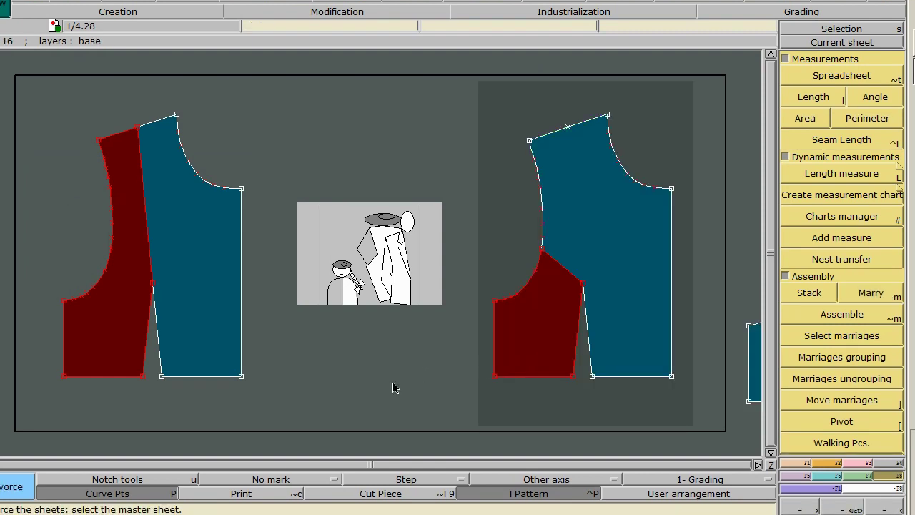
middle_click(392, 387)
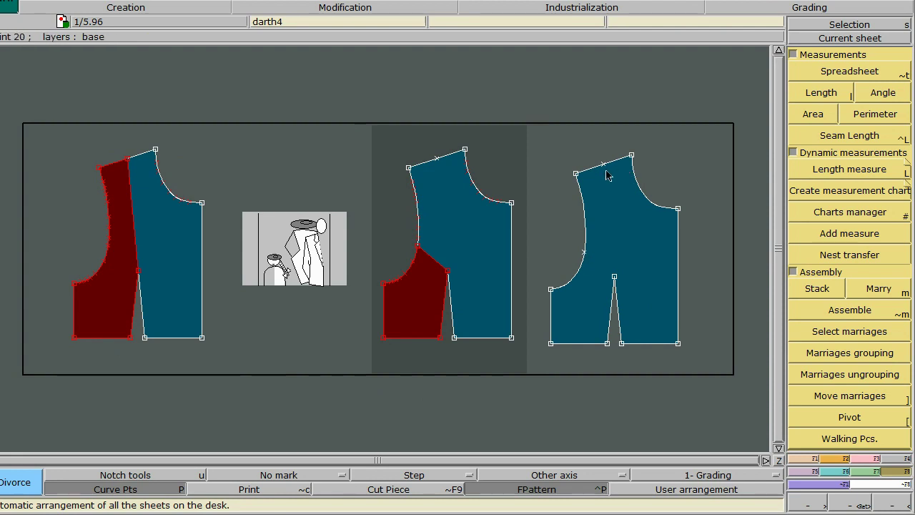
With Walking Pcs., walk the left and middle red panels along their blue side seams
click(782, 438)
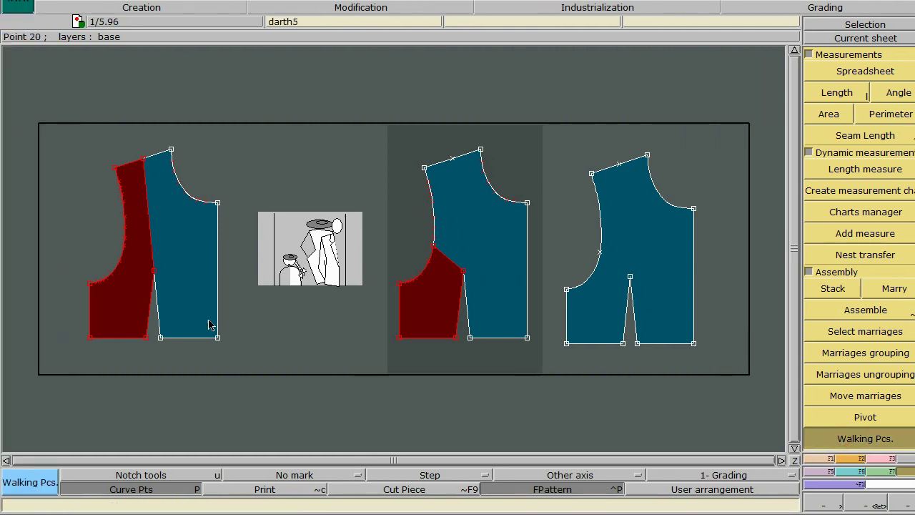
click(153, 277)
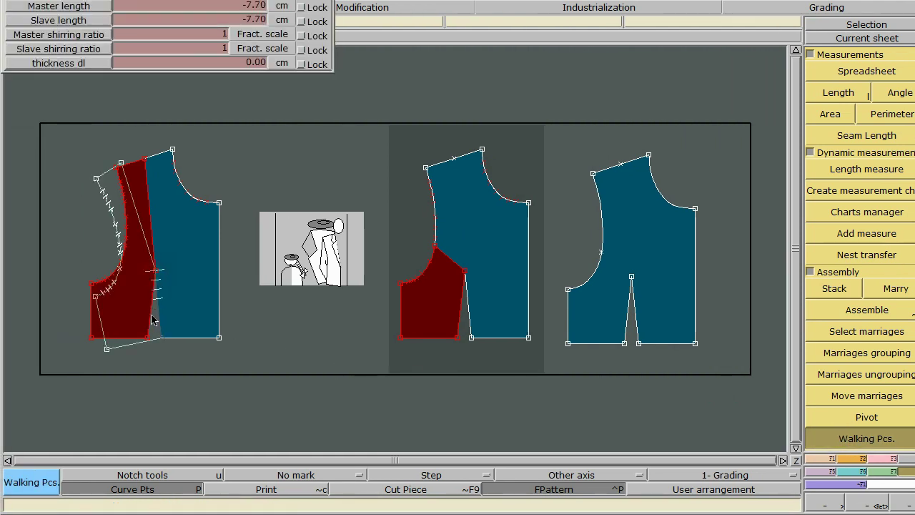
click(153, 321)
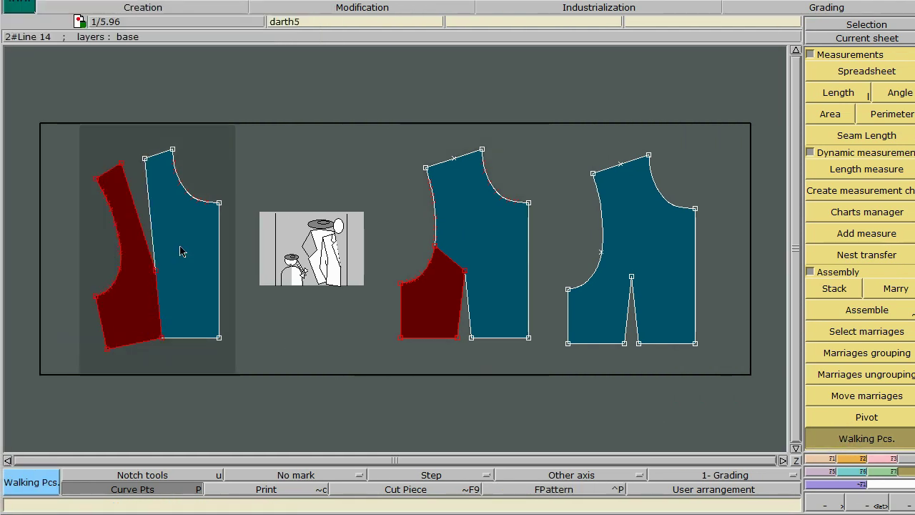
click(464, 277)
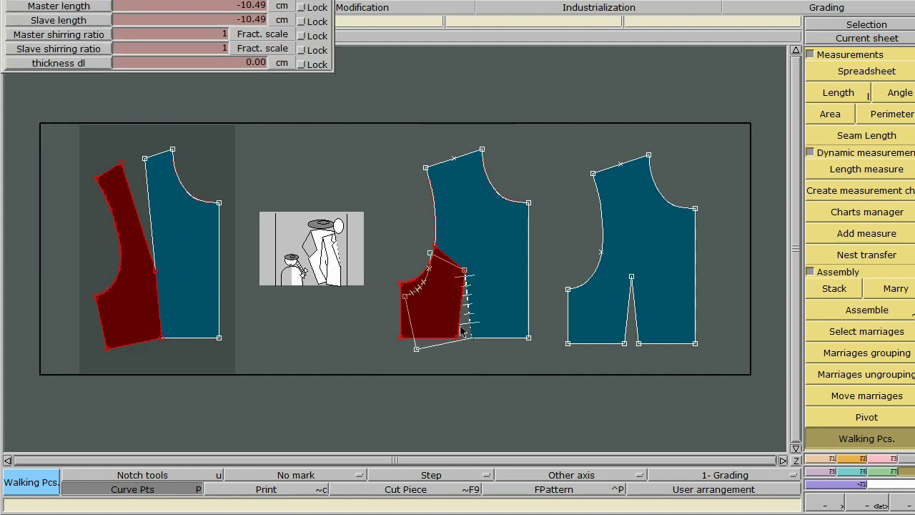
click(463, 327)
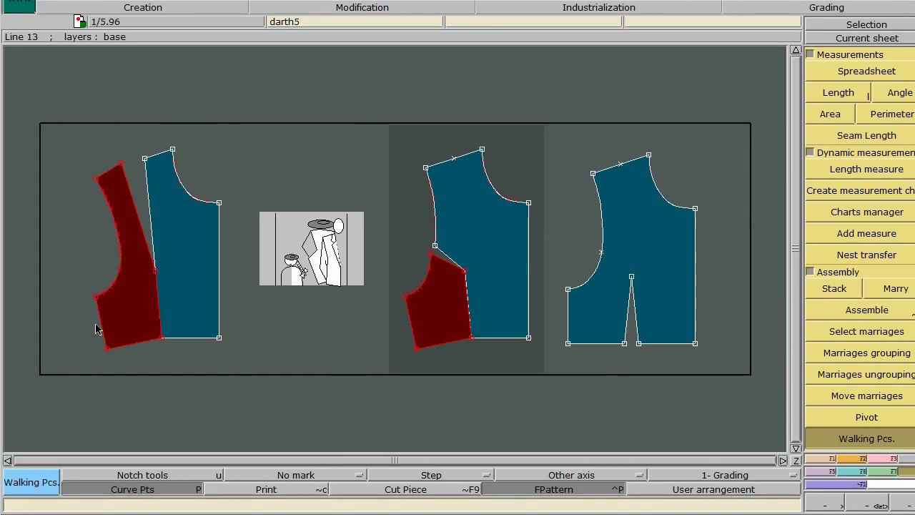
right_click(207, 358)
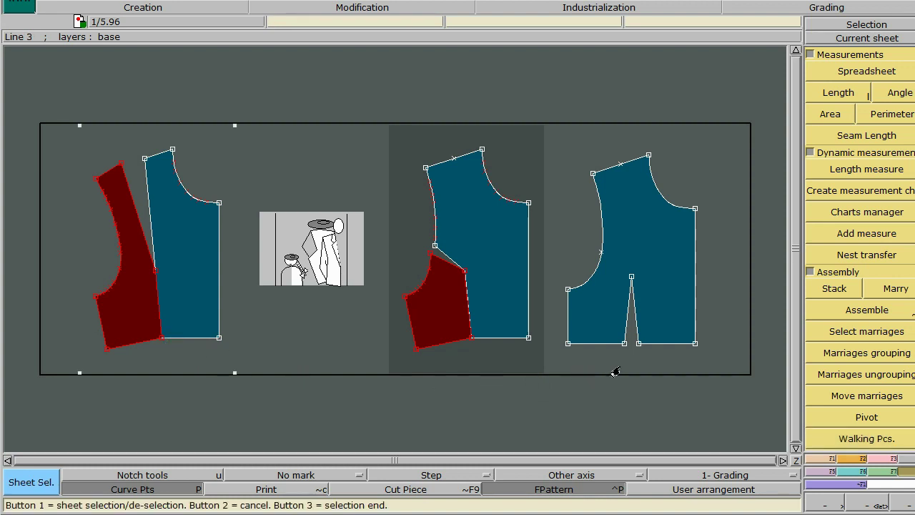
Show only the left and darted bodice sheets, enlarged, in the FPattern view
click(336, 347)
key(ctrl+p)
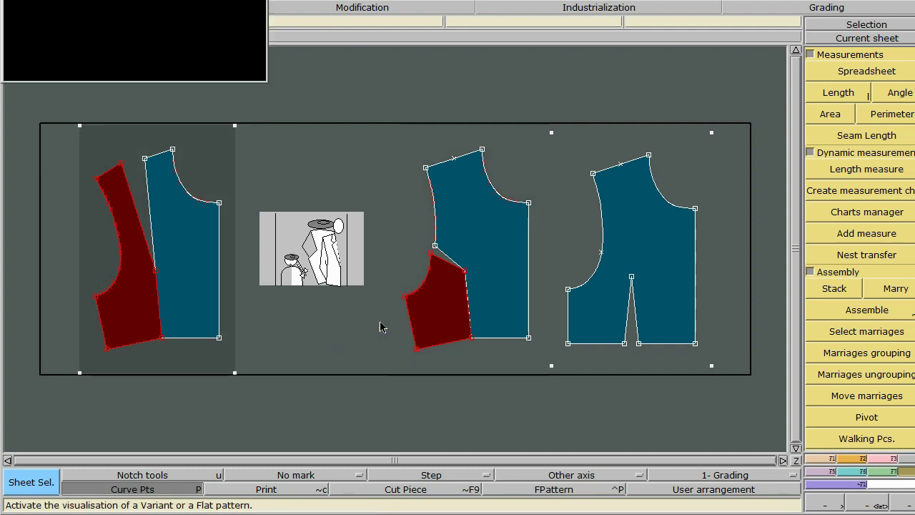
click(600, 327)
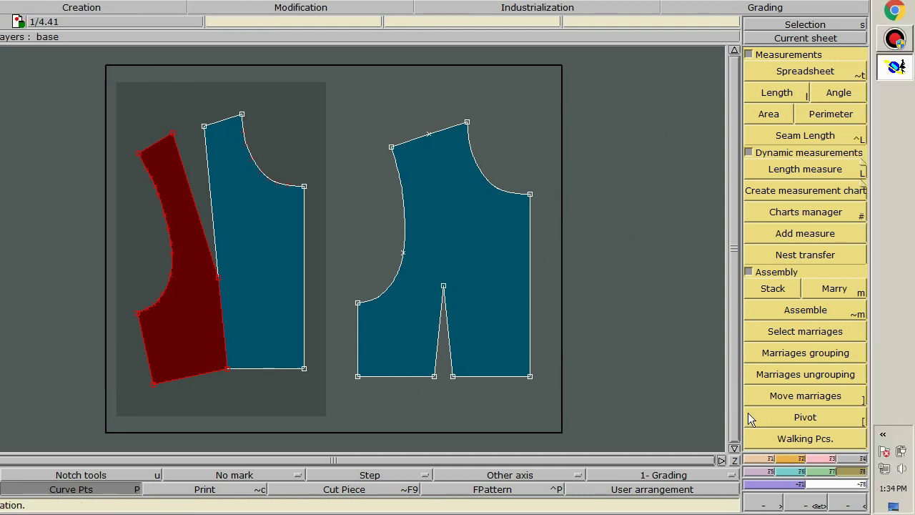
Pivot the waist dart around its apex into a new shoulder dart
key(F5)
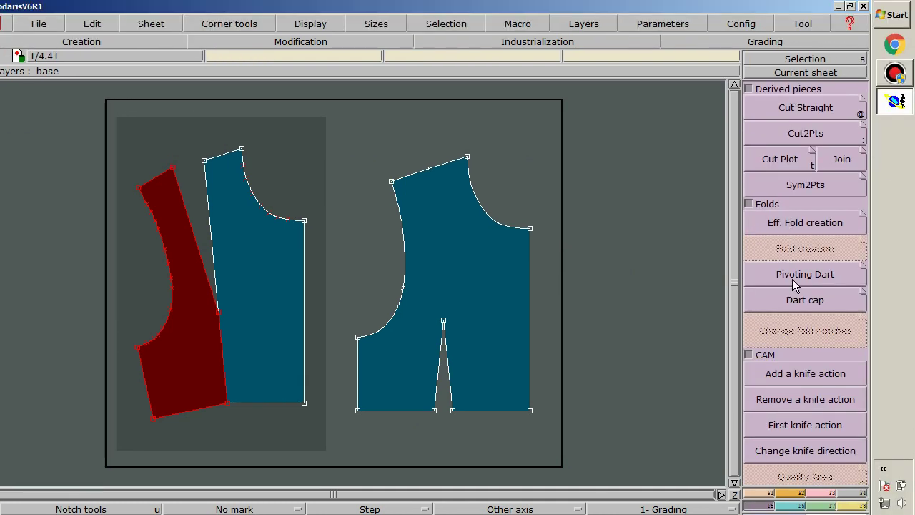
click(792, 279)
click(444, 308)
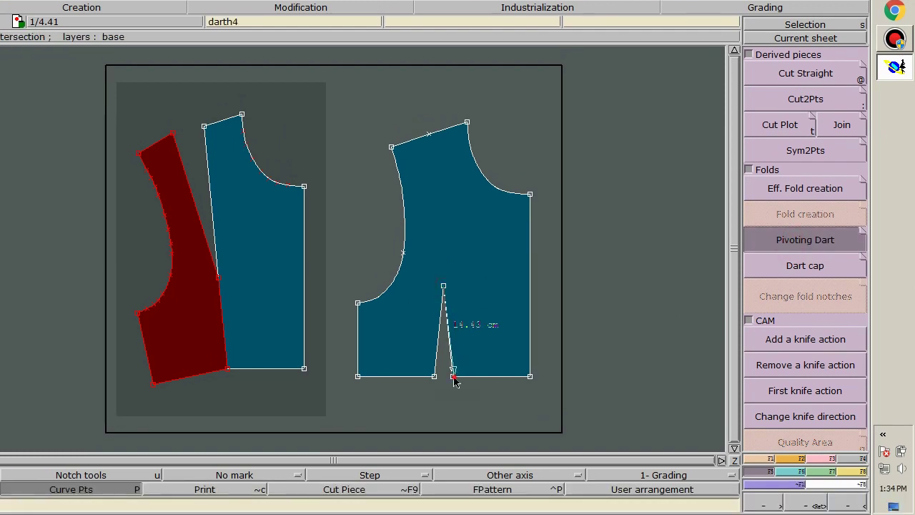
click(438, 375)
click(431, 141)
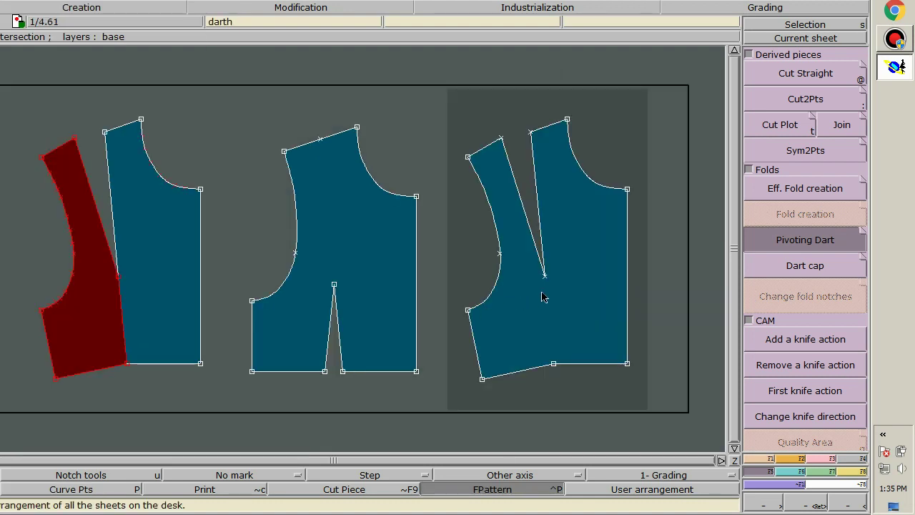
Marry the pivoted piece's bottom-right corner onto the left bodice piece
click(628, 364)
click(227, 366)
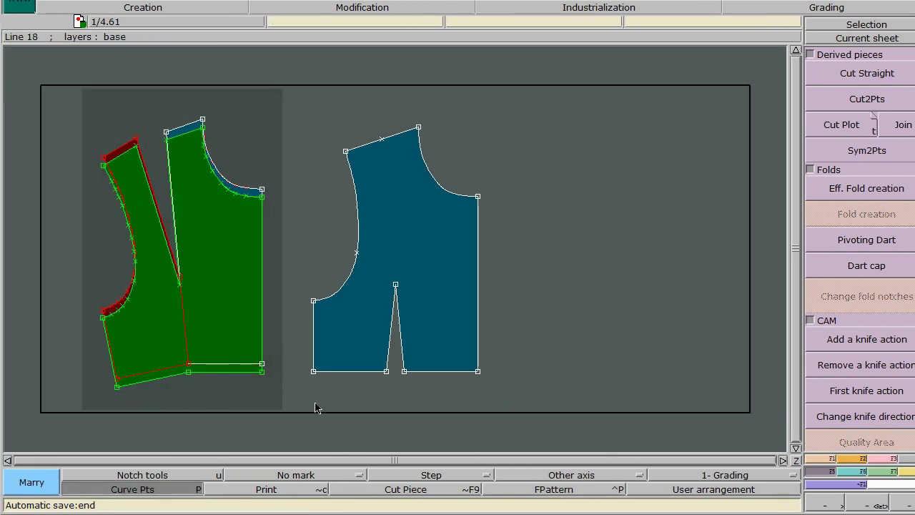
key(Escape)
click(689, 363)
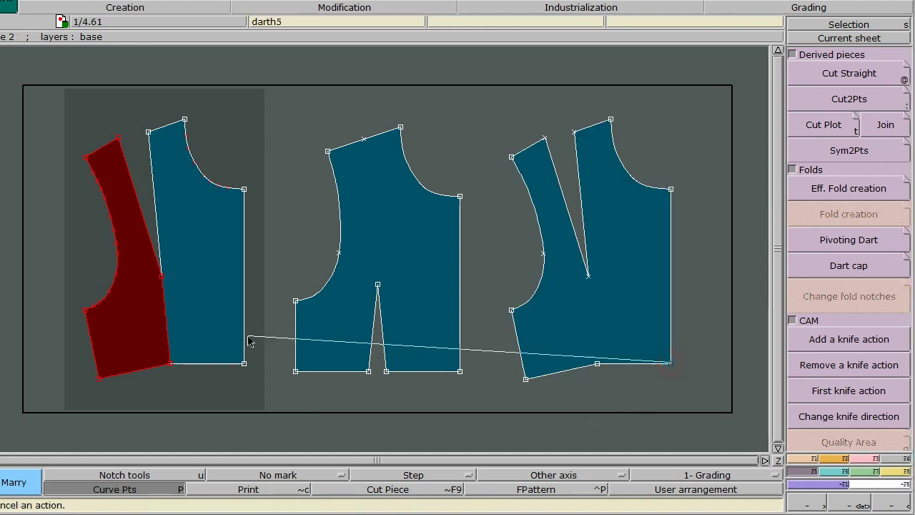
click(244, 364)
Zoom into an area around the married piece
key(z)
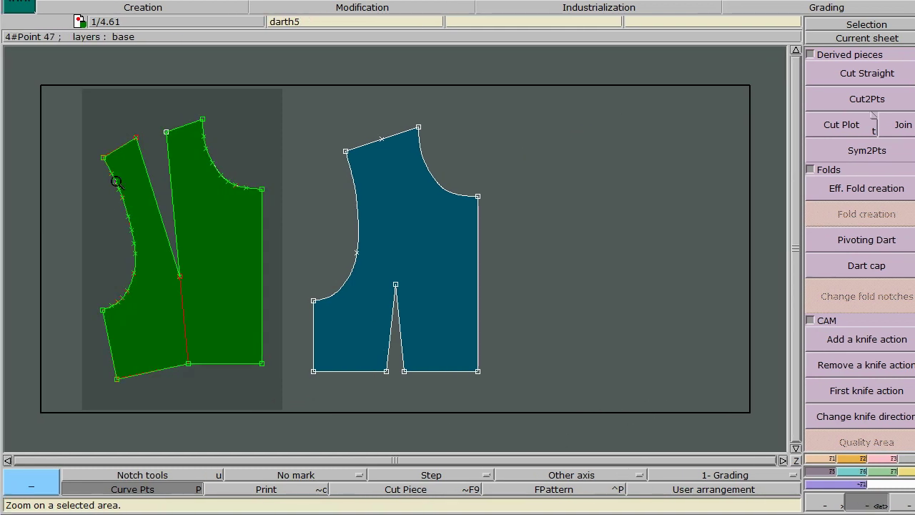
click(64, 119)
click(271, 322)
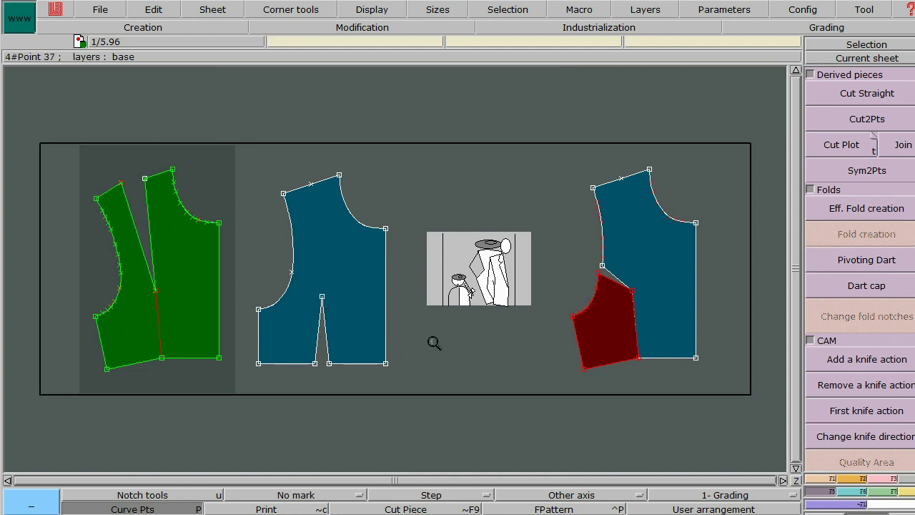
Select the middle darted and right sheets and show them in the flat pattern view
click(345, 354)
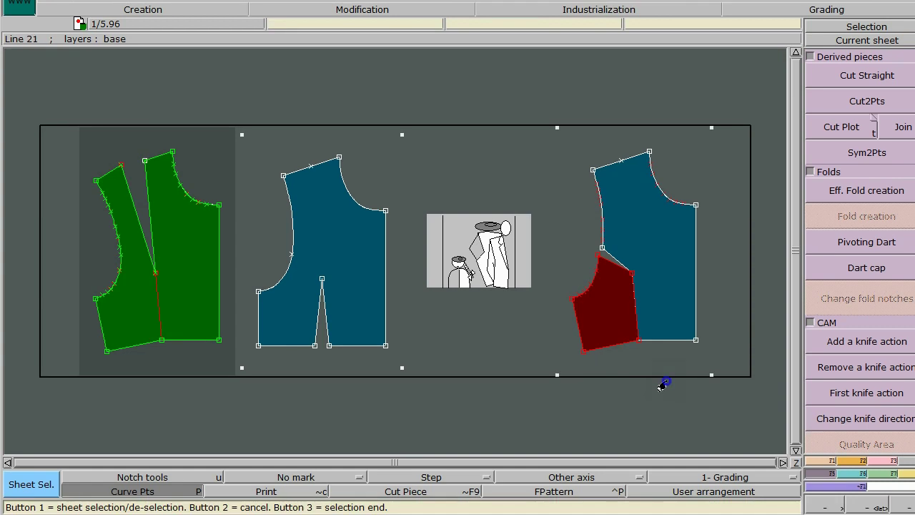
click(640, 366)
key(ctrl+p)
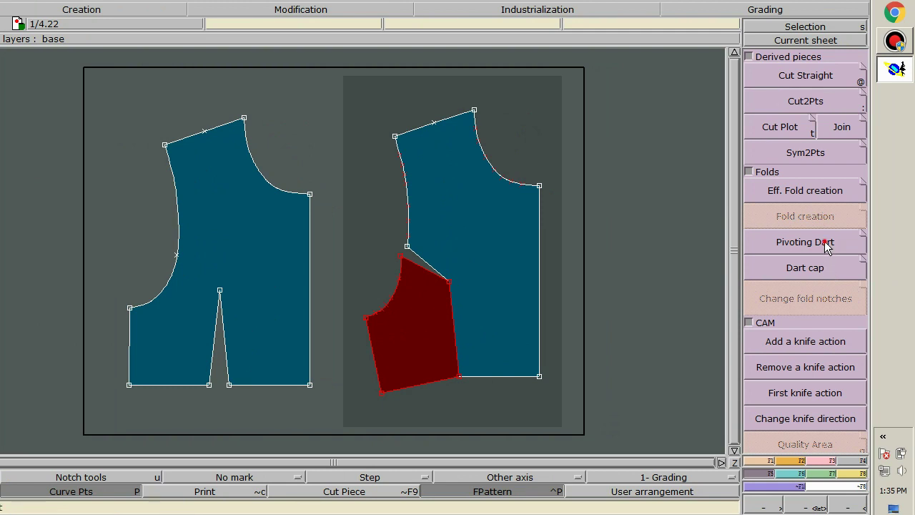
Pivot the waist dart from its apex and legs to reopen at the armhole point
click(827, 243)
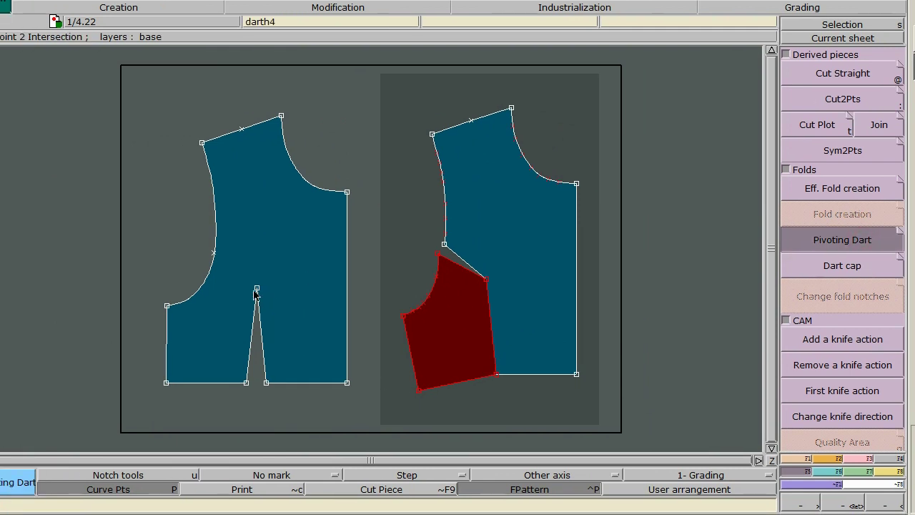
click(257, 290)
click(267, 385)
click(246, 384)
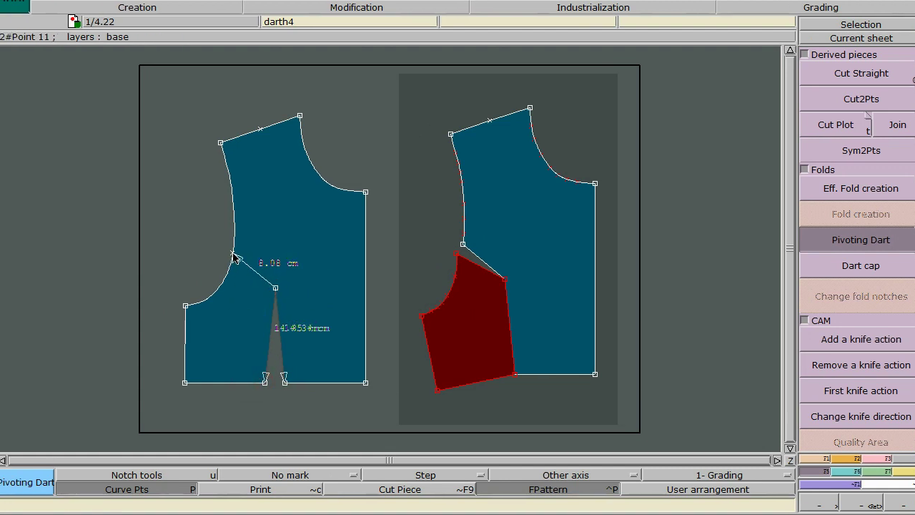
click(232, 254)
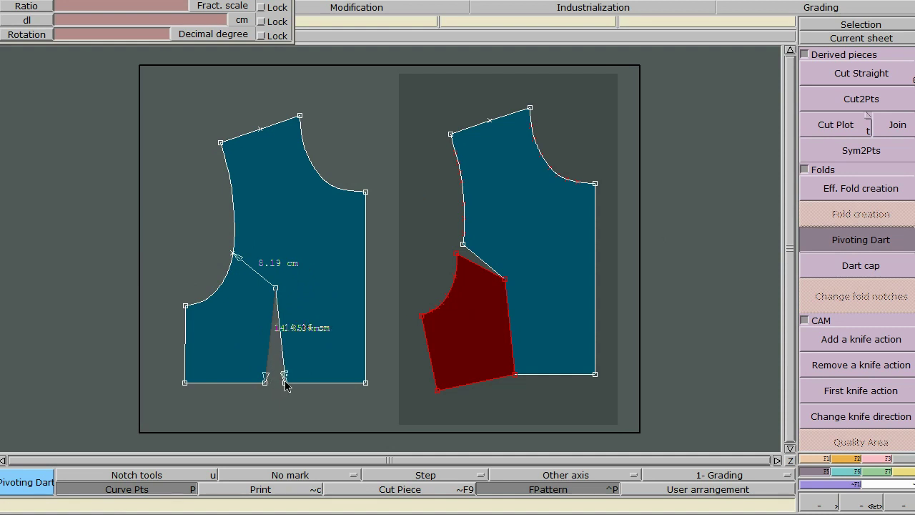
click(285, 382)
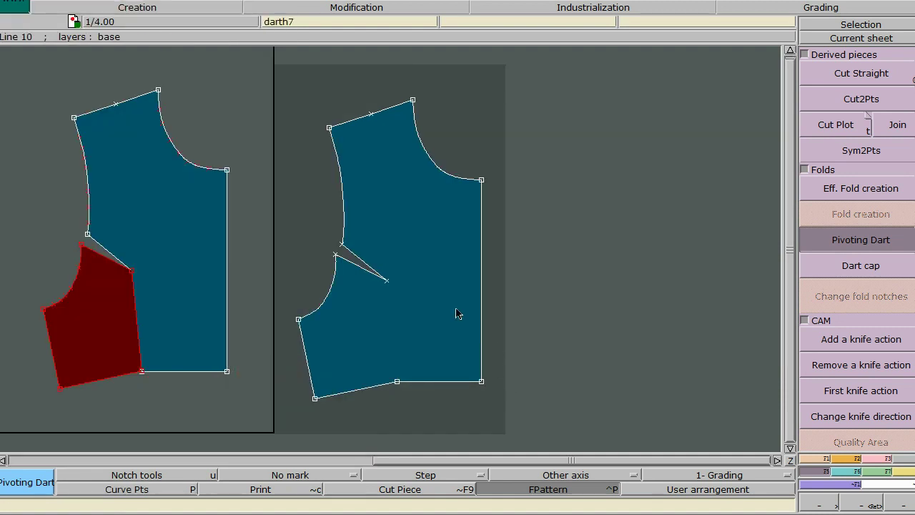
Marry the pivoted piece's lower-right corner onto the other bodice, then auto-arrange the sheets
key(m)
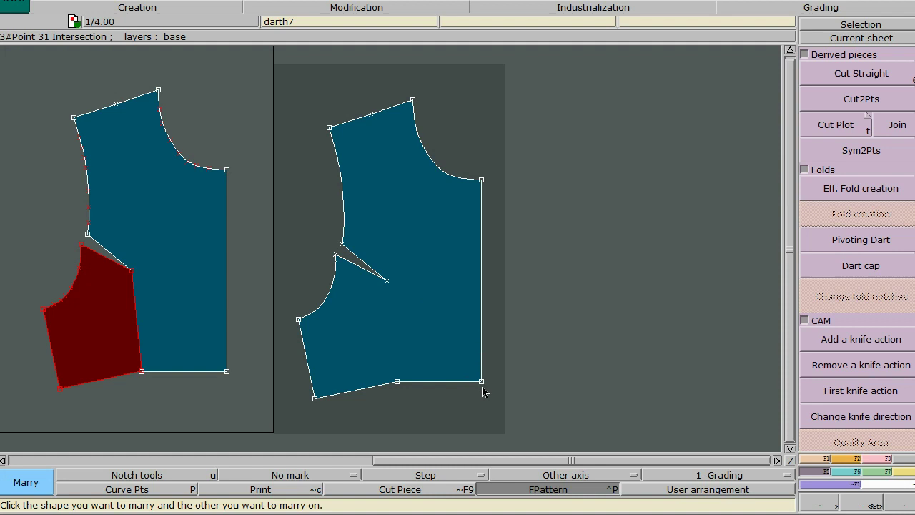
click(482, 383)
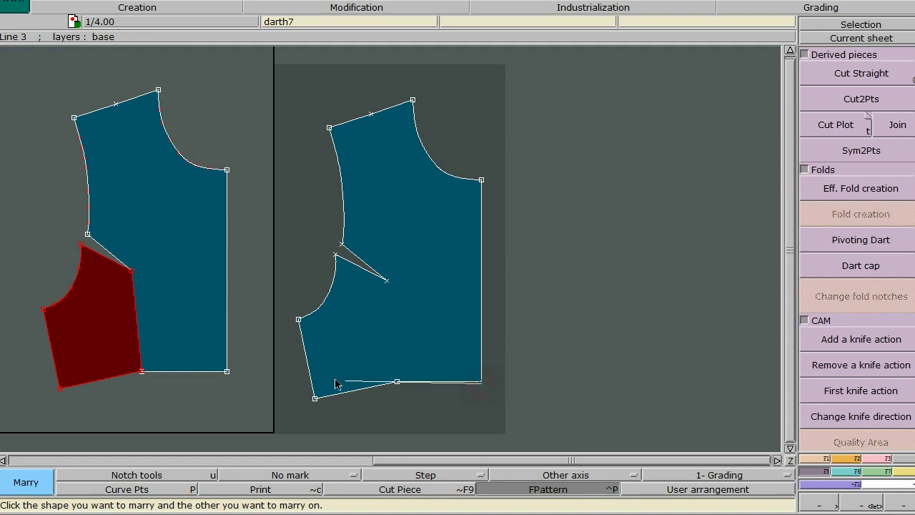
click(231, 372)
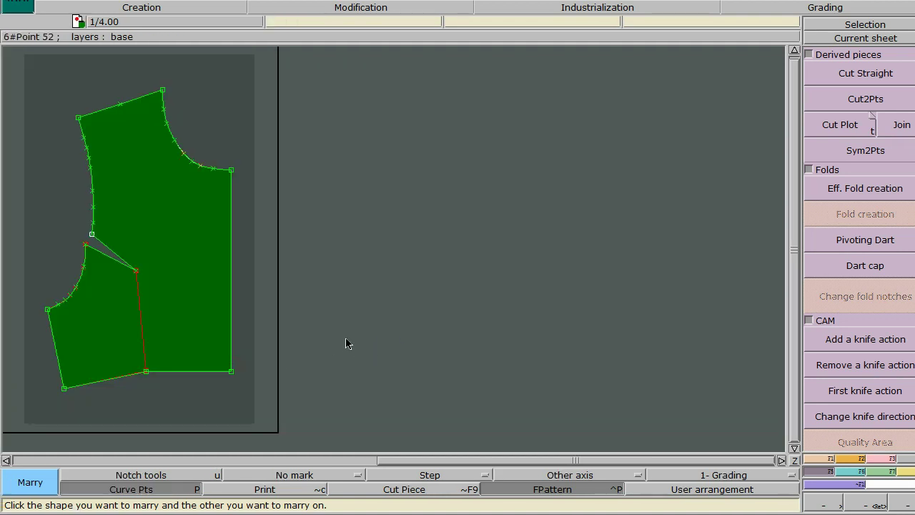
key(ctrl+a)
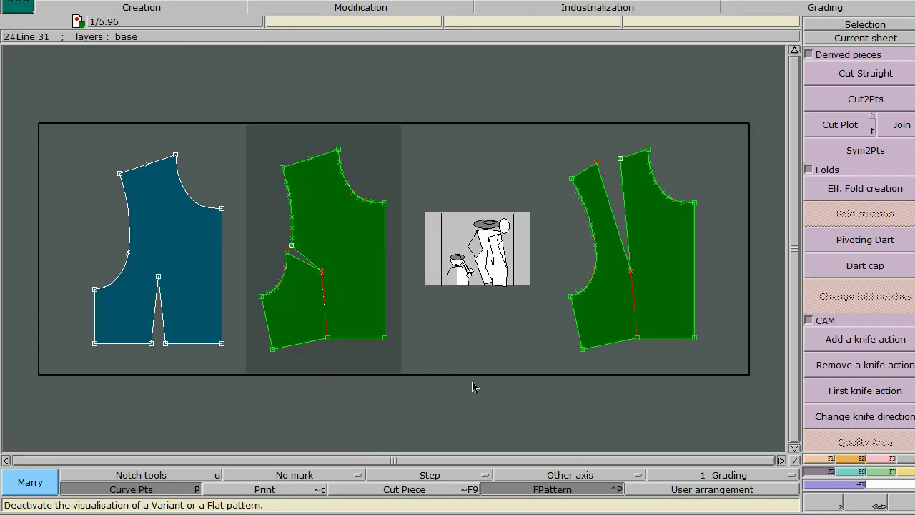
Divorce the married pieces in the middle and right sheets
key(shift)
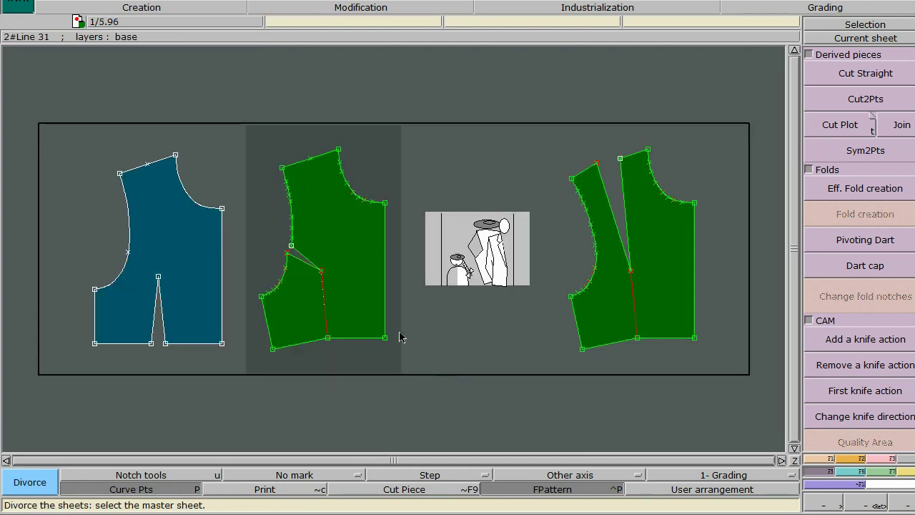
click(379, 336)
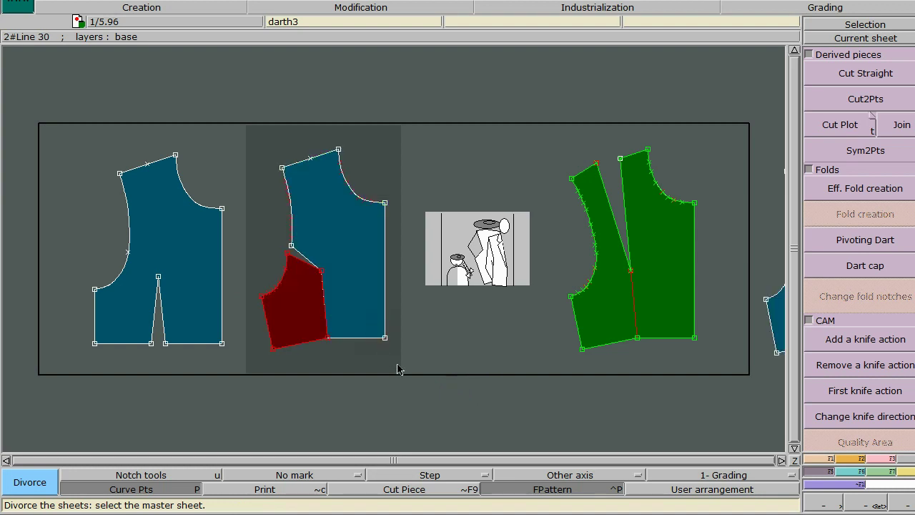
click(660, 331)
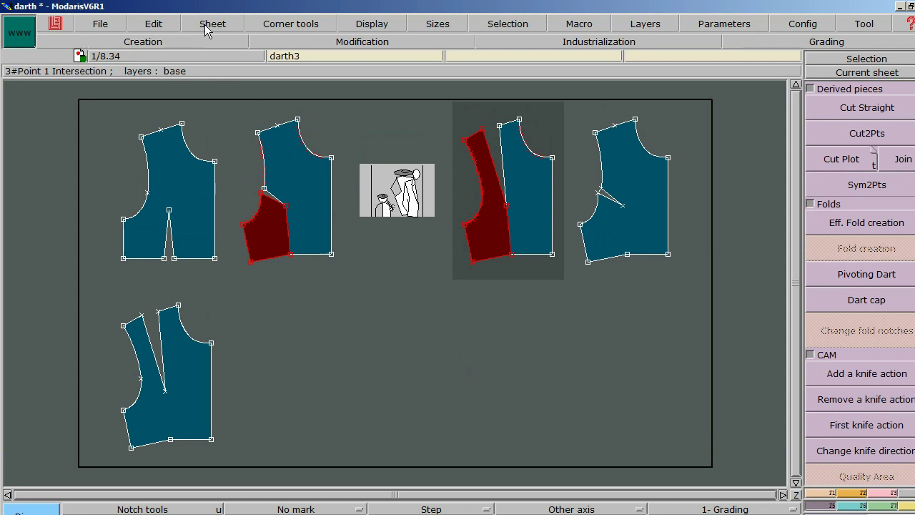
Move the lower-left sheet to the lower right and put the armhole-dart sheet beside it
click(204, 25)
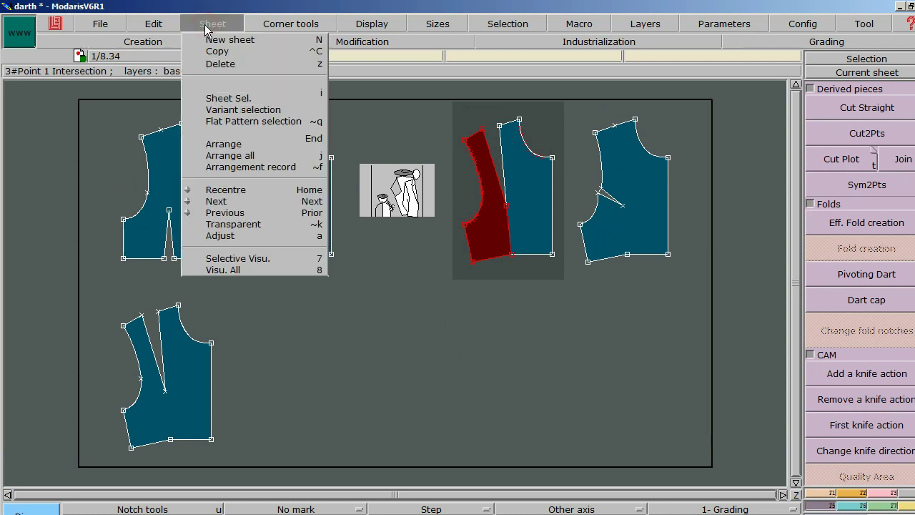
click(214, 143)
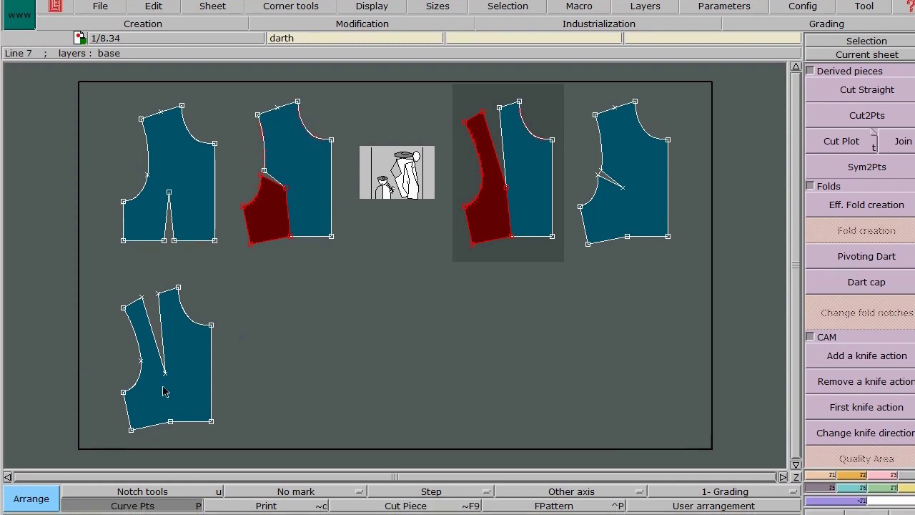
click(184, 388)
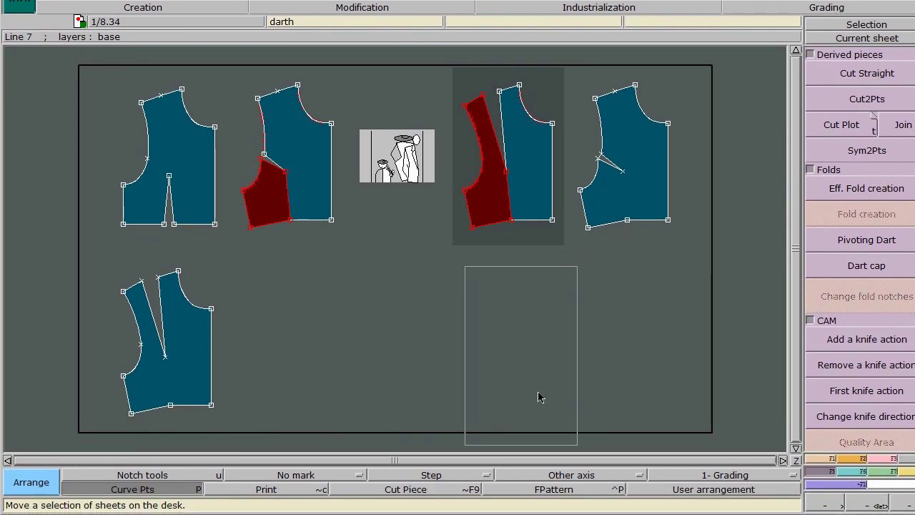
click(532, 368)
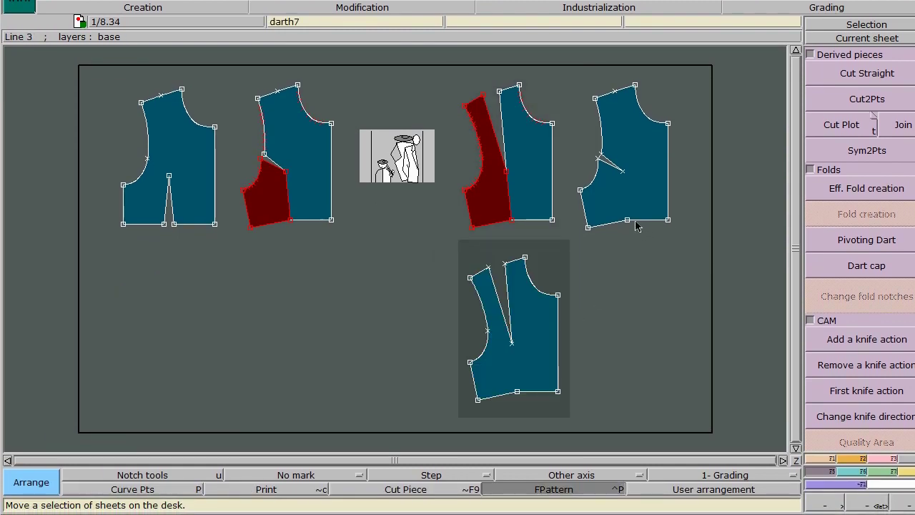
click(540, 240)
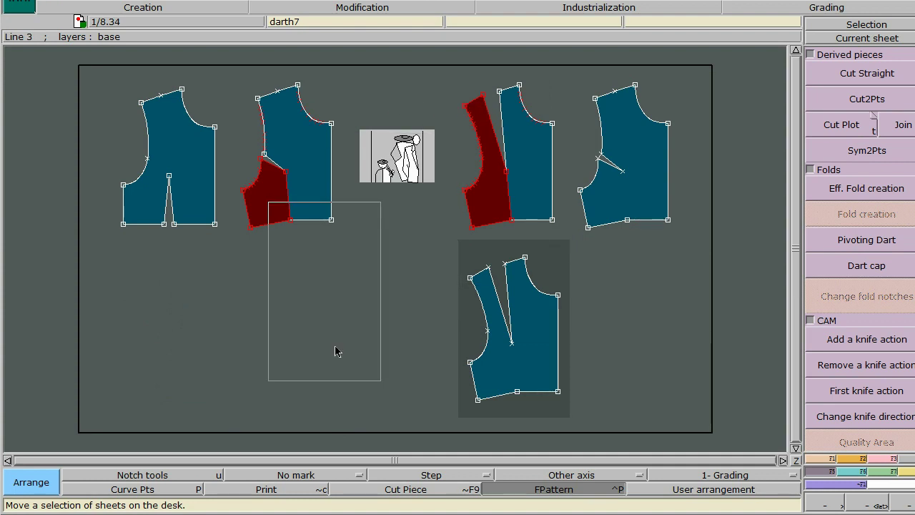
click(304, 371)
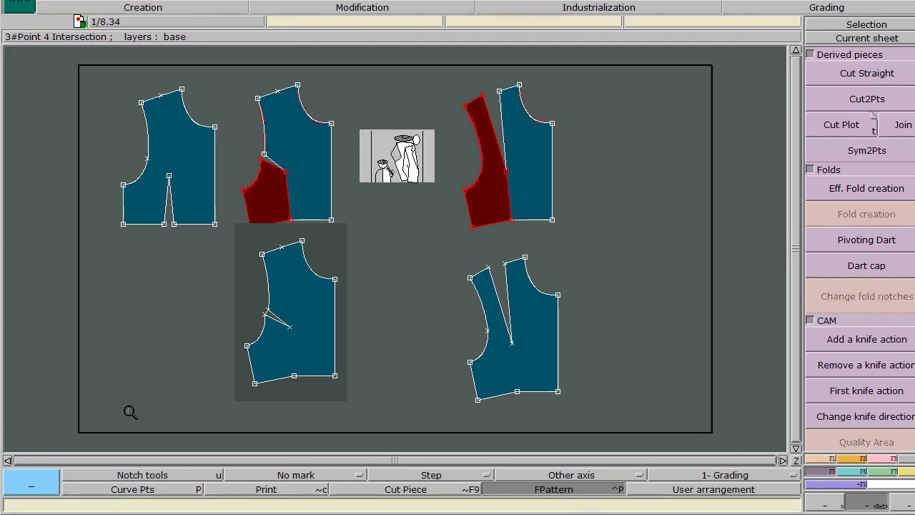
Zoom onto the two lower bodices and section their dart tip and leg marks into real points
mouse_move(87, 173)
mouse_down()
mouse_move(532, 382)
mouse_move(597, 400)
mouse_up()
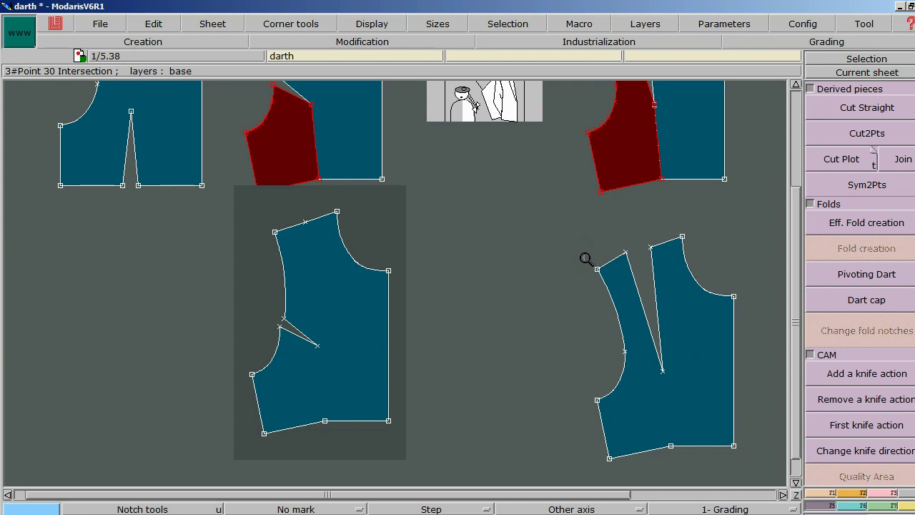
right_click(585, 259)
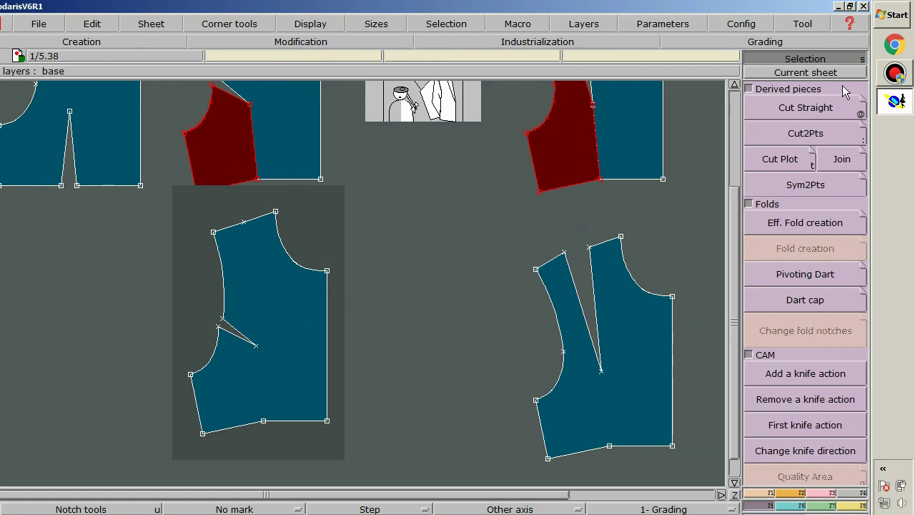
click(805, 302)
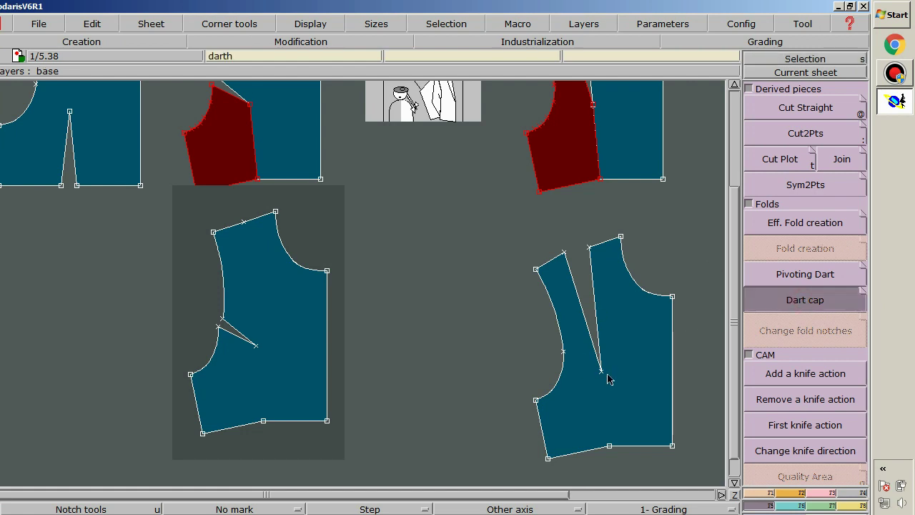
key(F2)
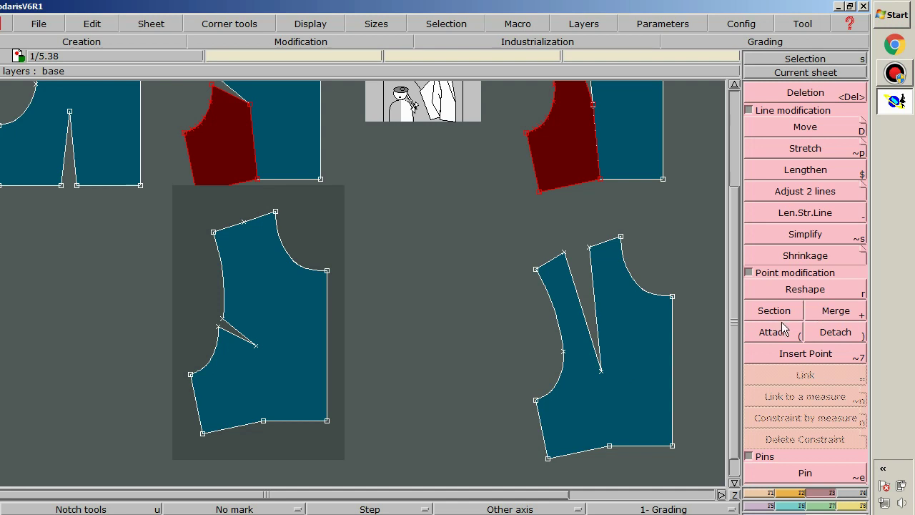
click(774, 310)
click(602, 370)
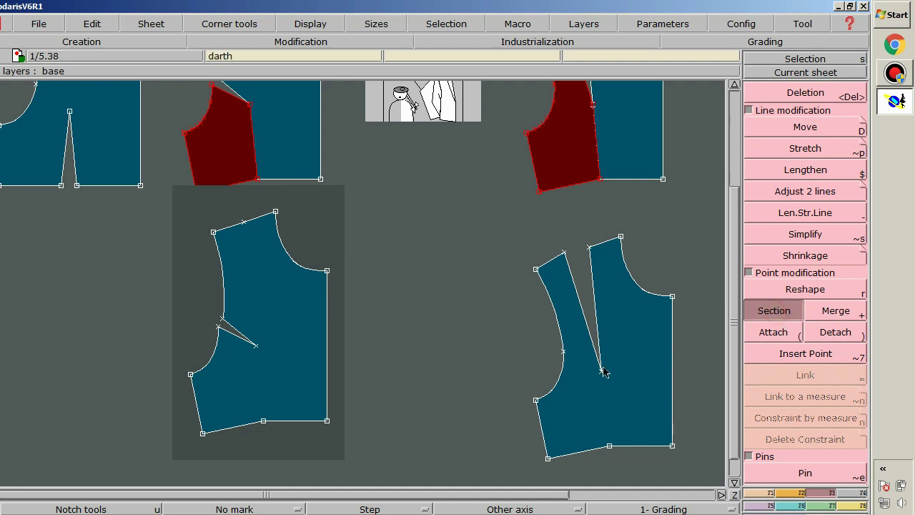
click(564, 252)
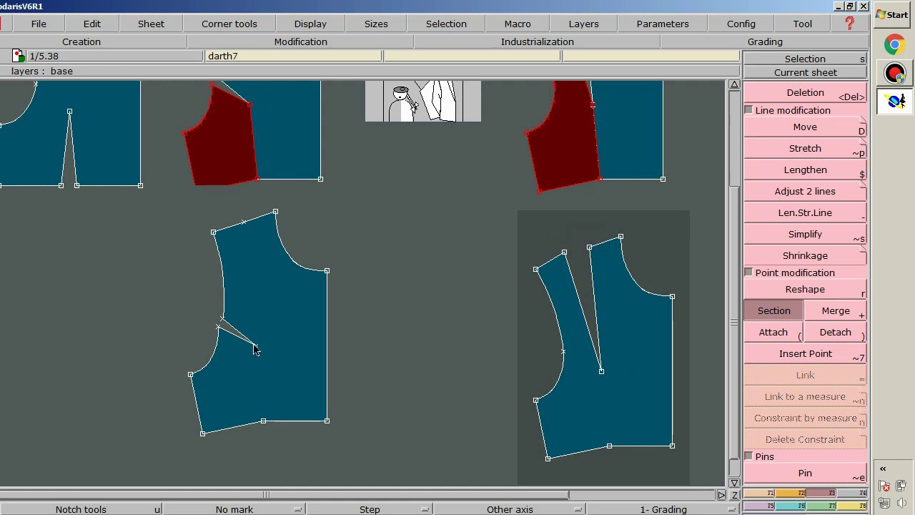
click(243, 319)
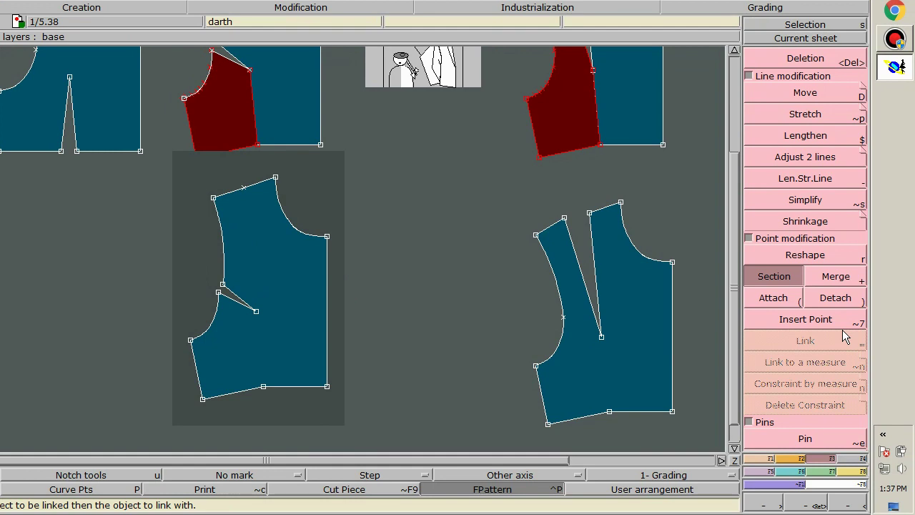
scroll(840, 328, down, 5)
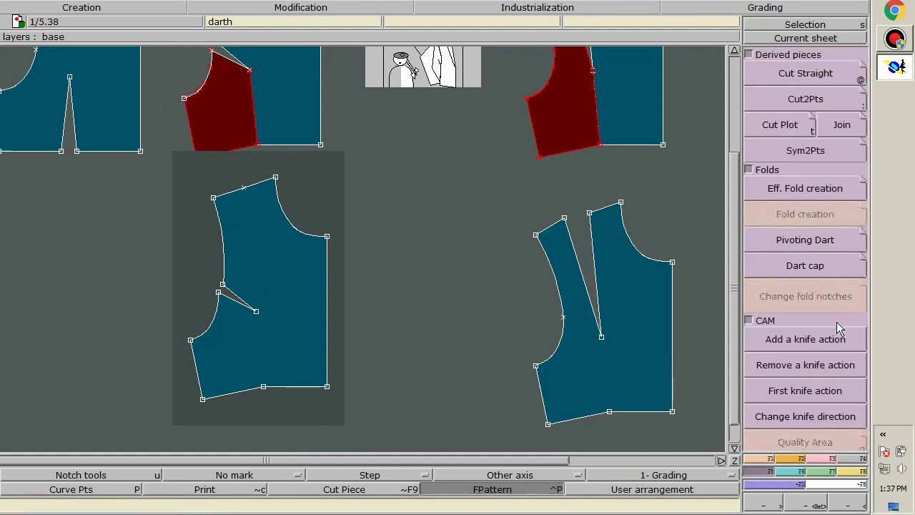
Add a dart cap from the dart tip to the shoulder, creating closed-dart piece darth8
click(818, 266)
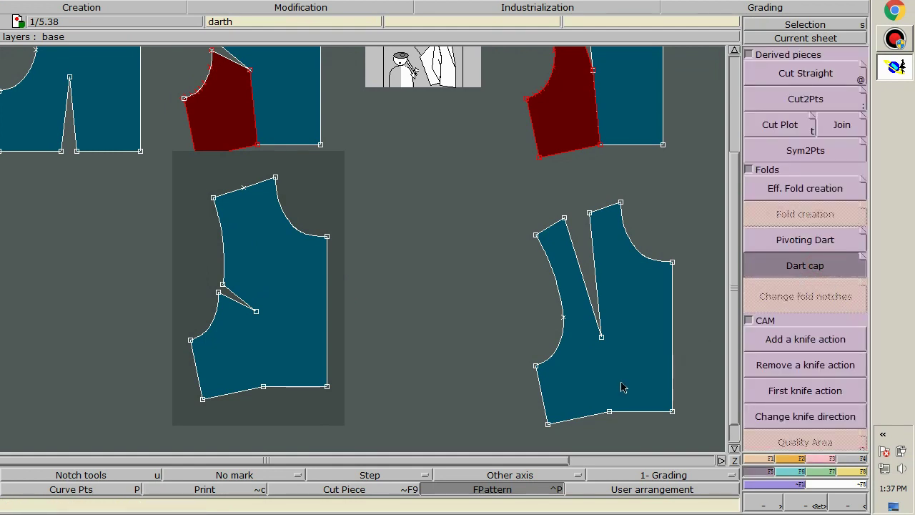
click(602, 337)
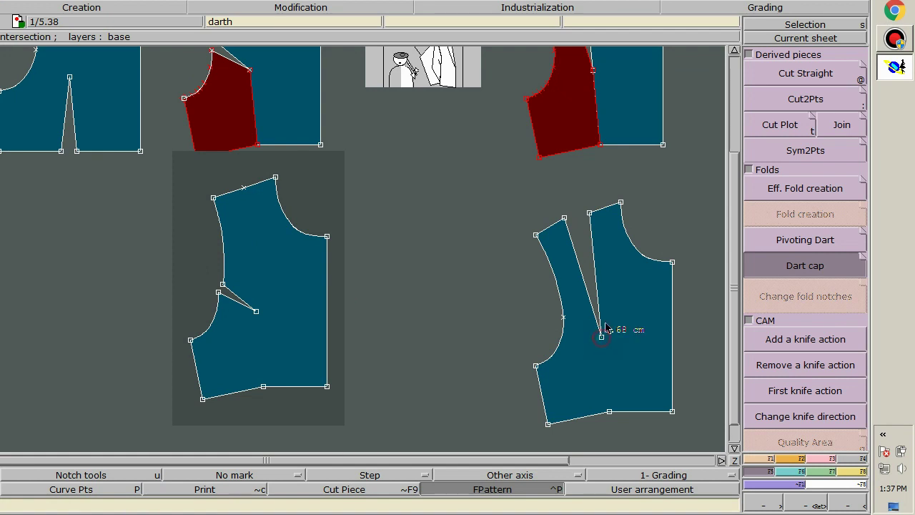
click(589, 215)
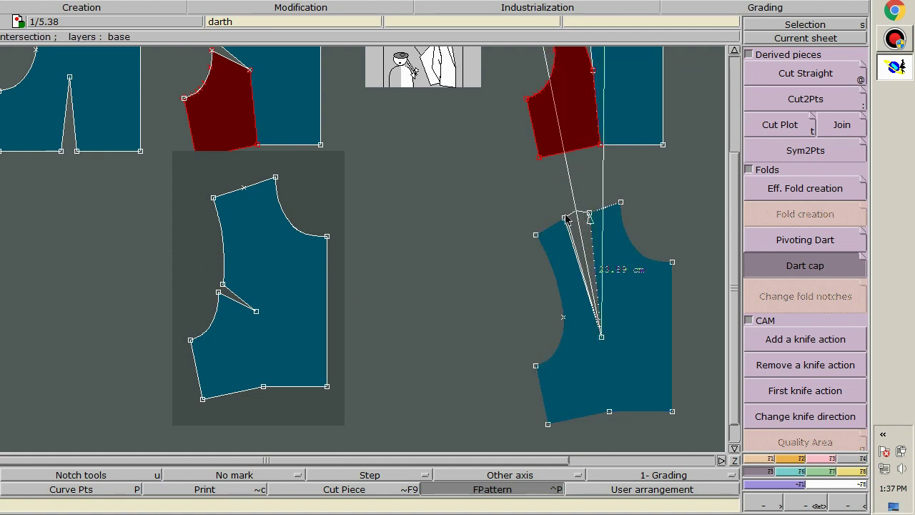
click(565, 222)
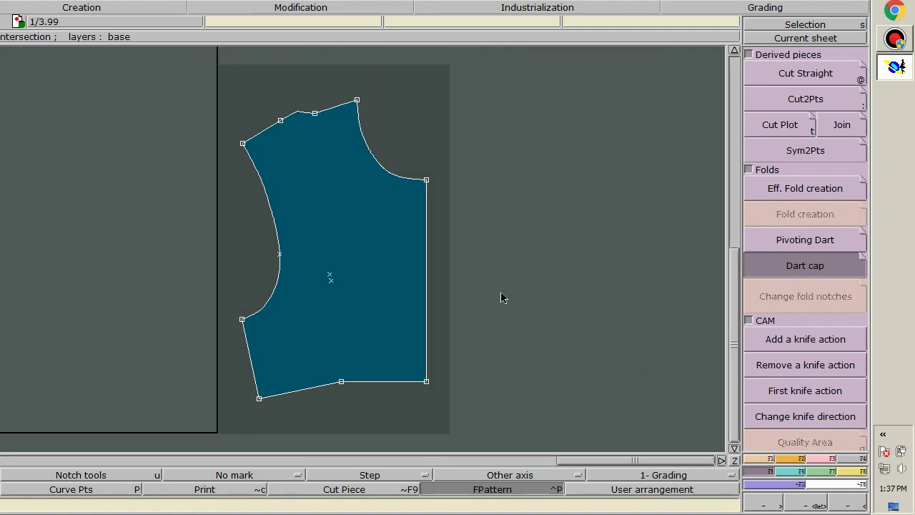
Draw both shoulder dart legs as straight lines from the tip to the shoulder points
click(332, 278)
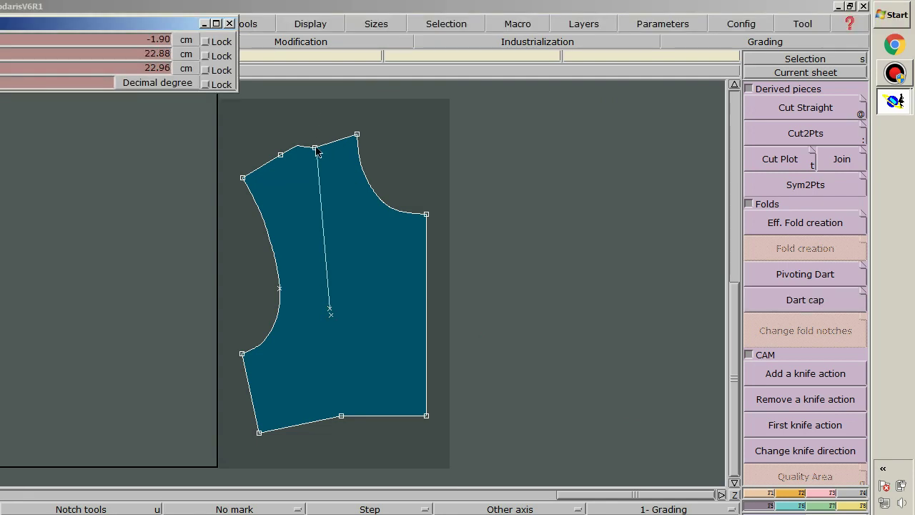
click(316, 148)
click(380, 187)
click(331, 319)
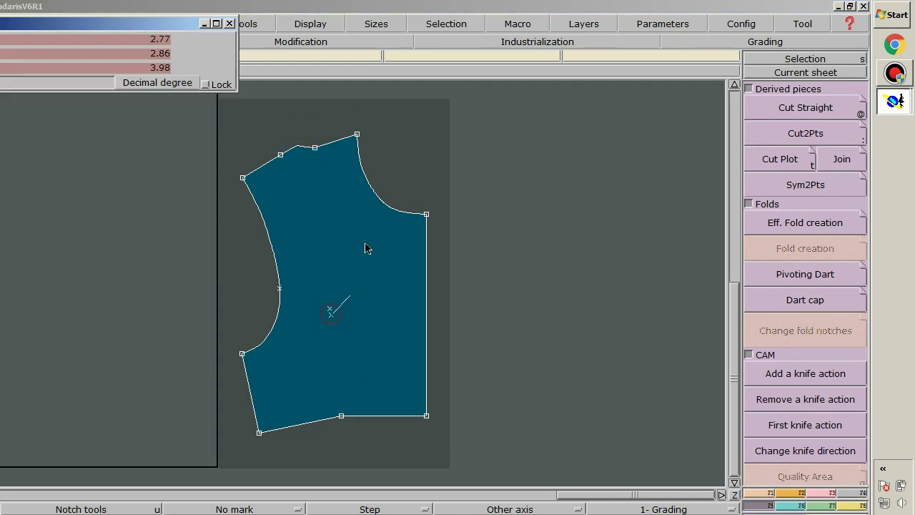
click(315, 148)
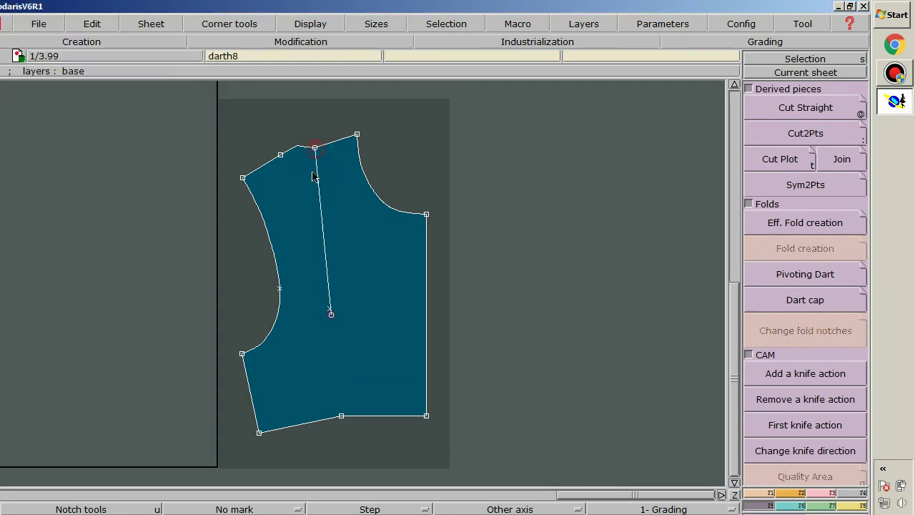
click(331, 314)
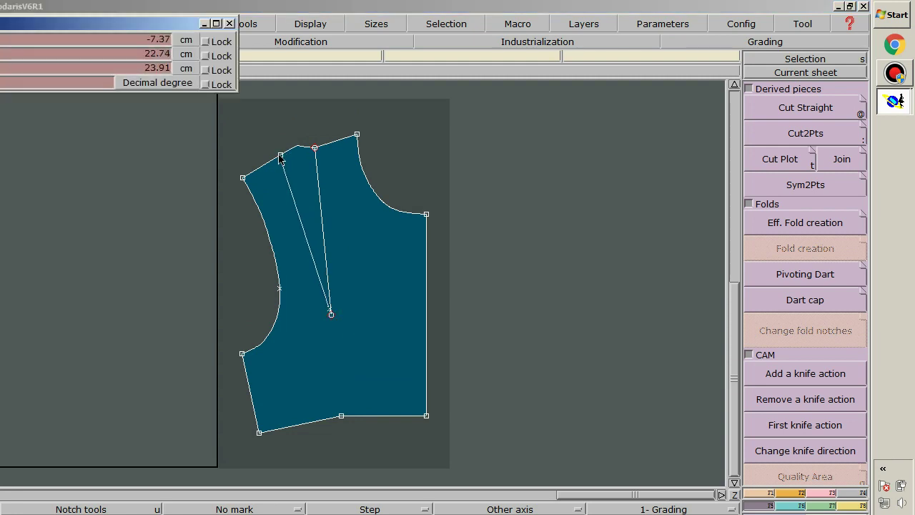
click(280, 155)
key(Home)
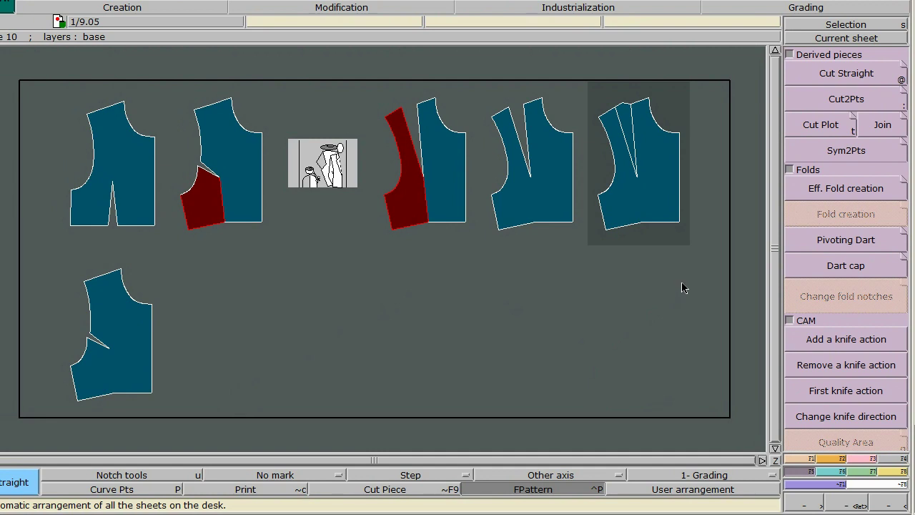
Marry the capped piece onto the open-dart piece, then zoom onto armhole-dart piece darth7
key(m)
click(675, 223)
click(568, 222)
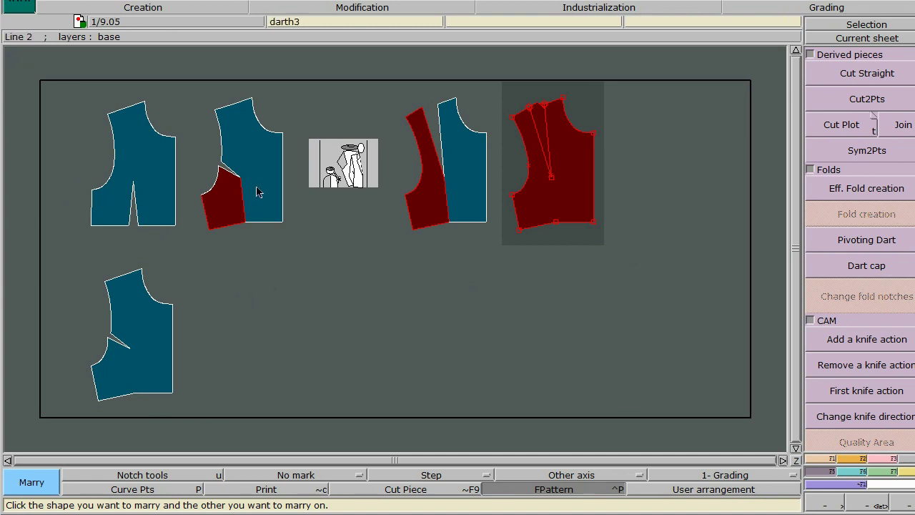
key(z)
drag(52, 266, 217, 403)
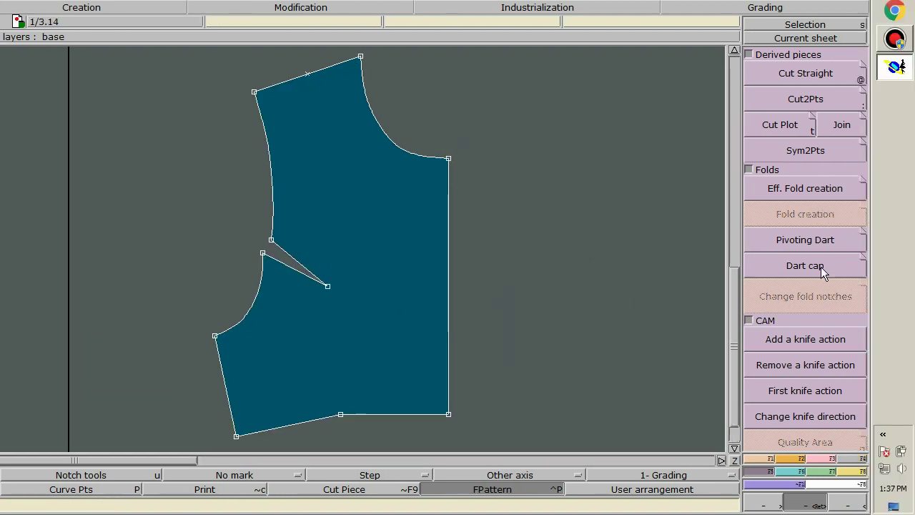
Cap the armhole dart in new piece darth9, picking the dart tip, upper leg and lower leg
click(823, 267)
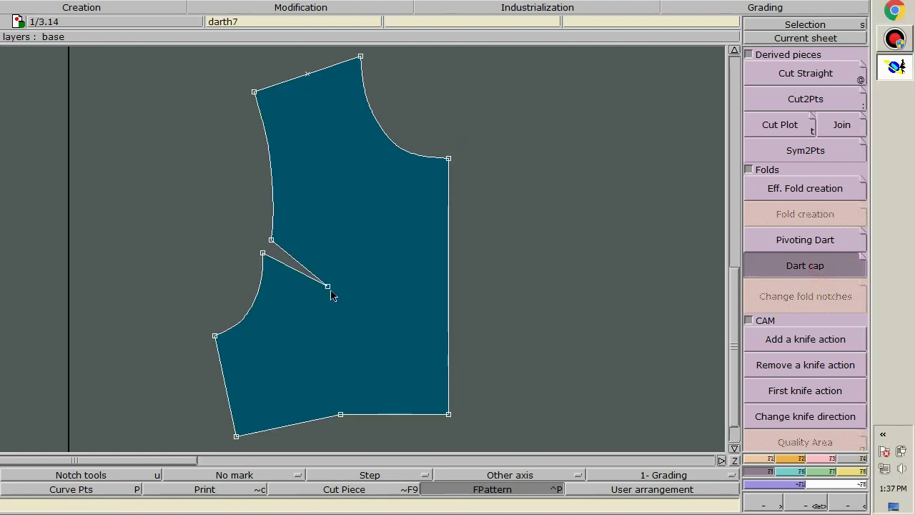
click(328, 286)
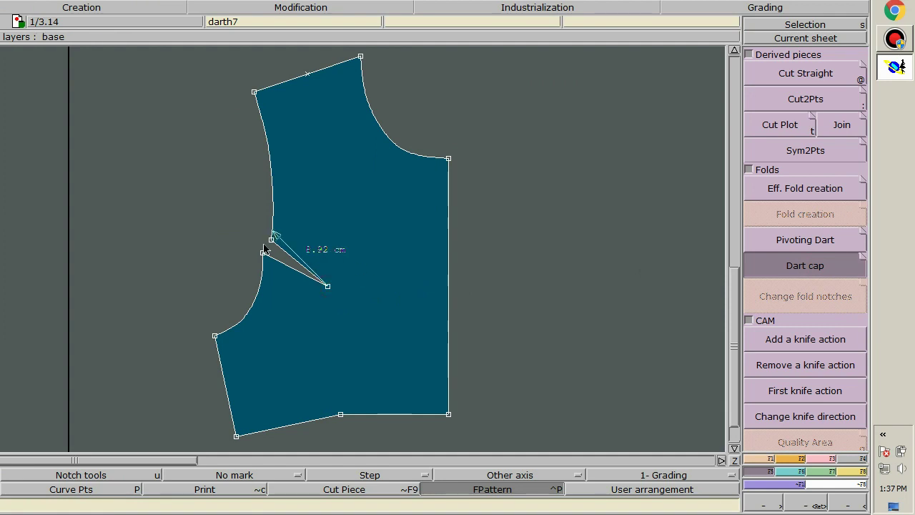
click(263, 253)
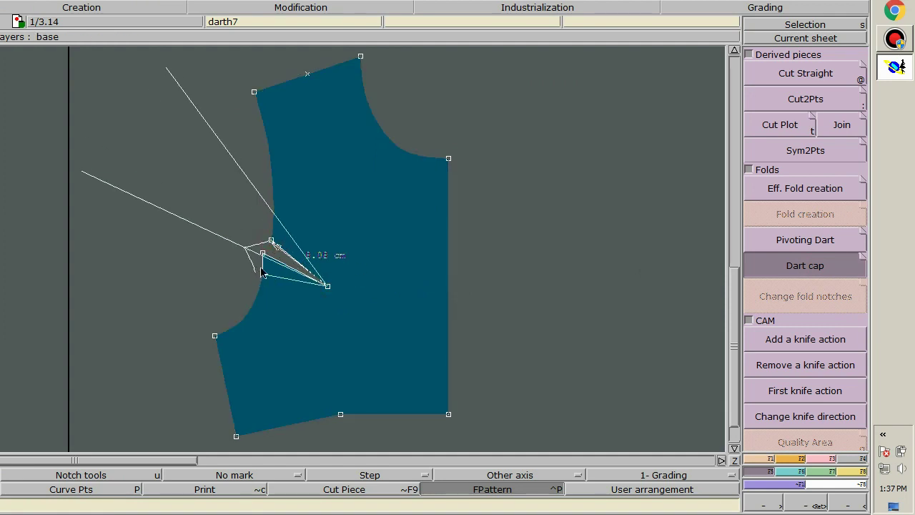
click(360, 281)
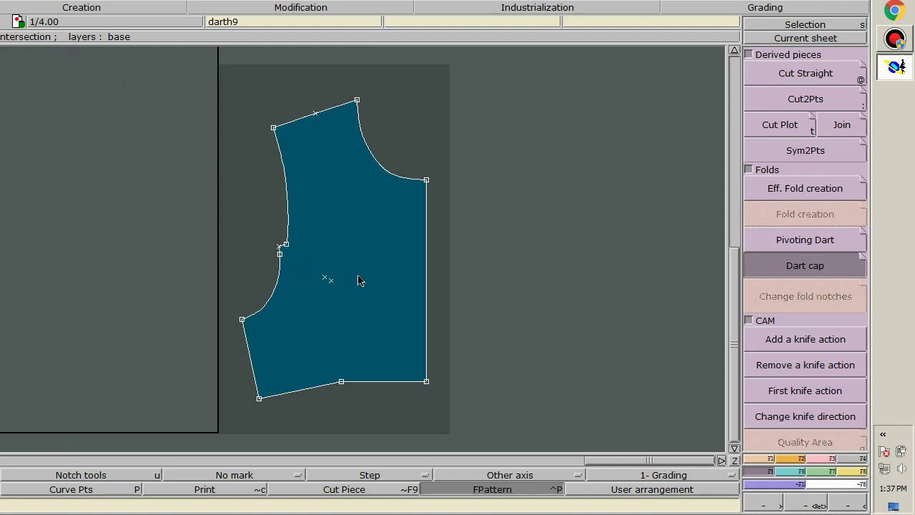
Redraw both armhole dart legs as straight lines from the tip to the armhole
drag(243, 208, 457, 336)
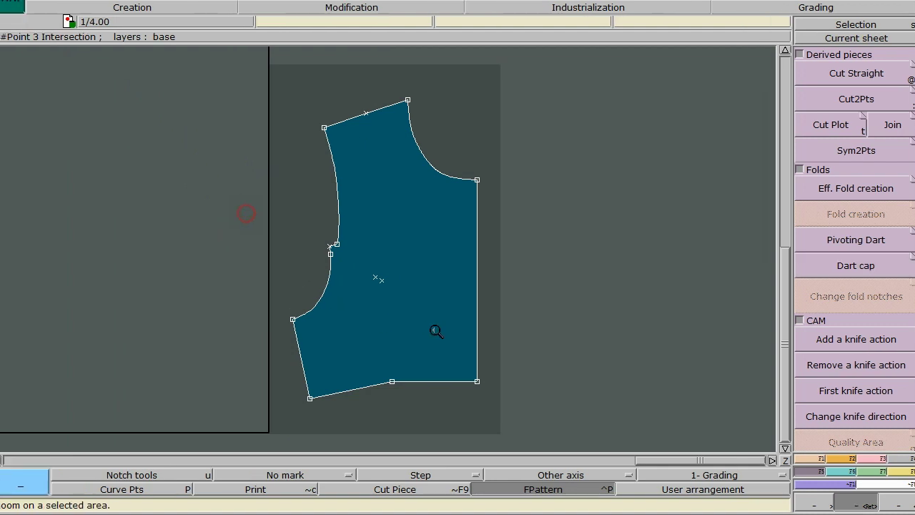
key(Escape)
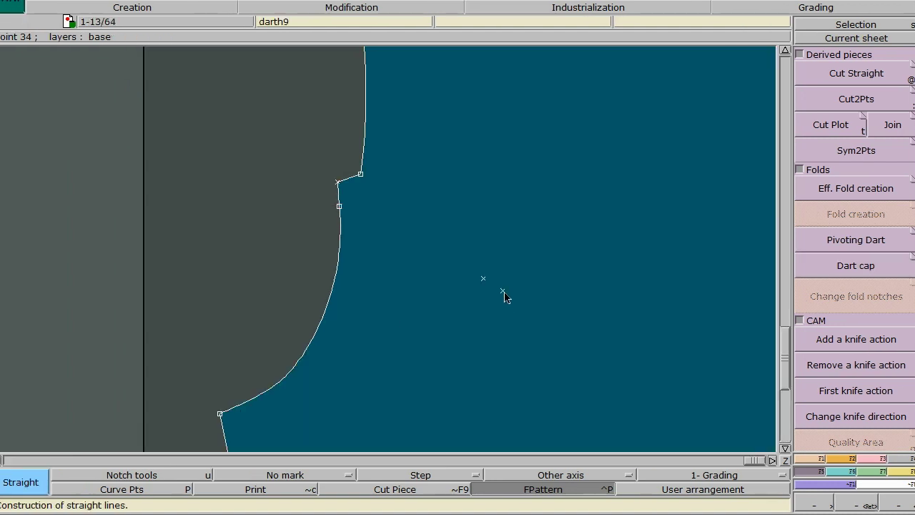
click(504, 291)
click(360, 174)
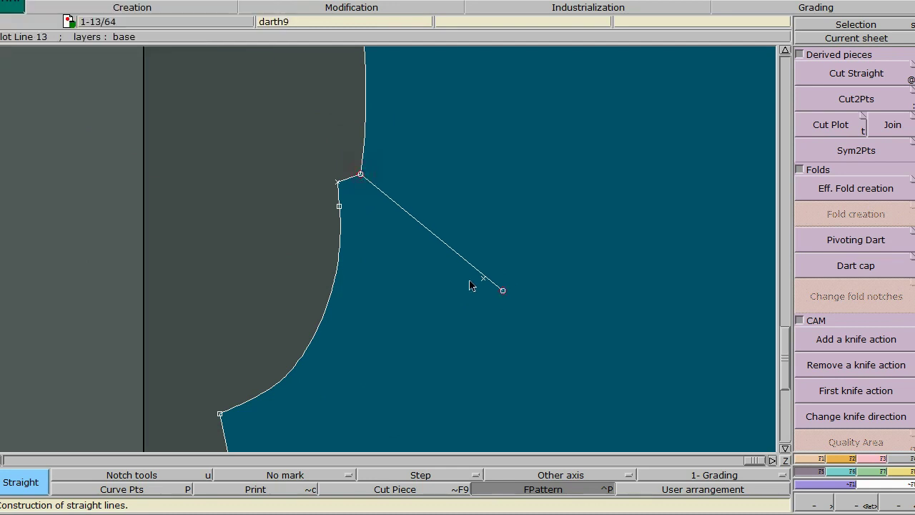
click(504, 291)
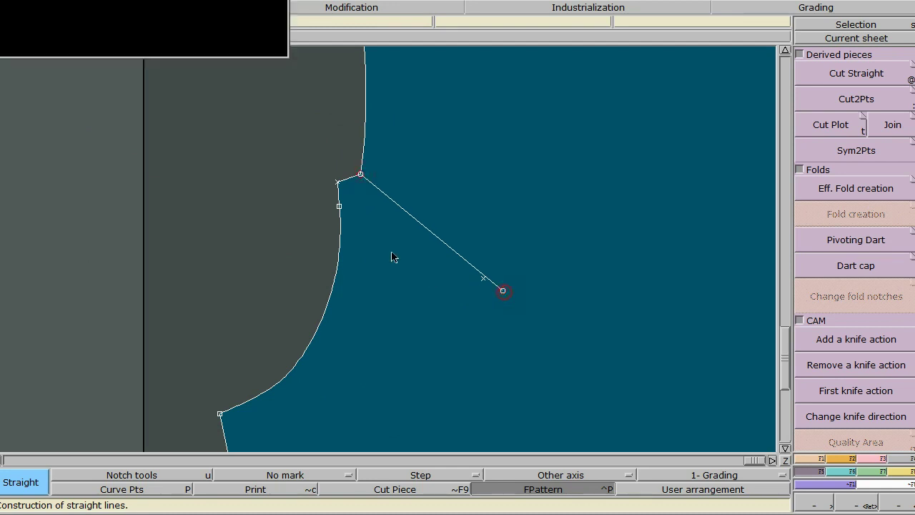
click(339, 206)
key(Home)
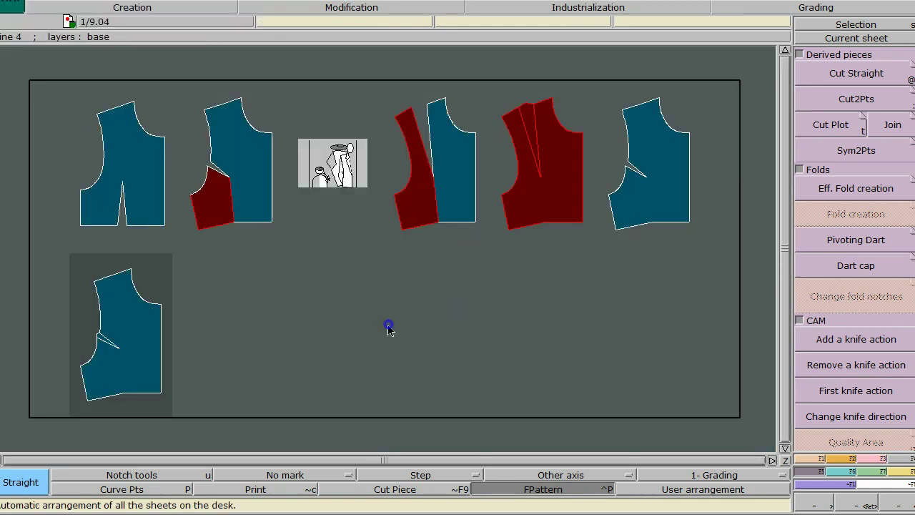
Marry the capped armhole-dart piece onto the original at the matching waist corner
key(m)
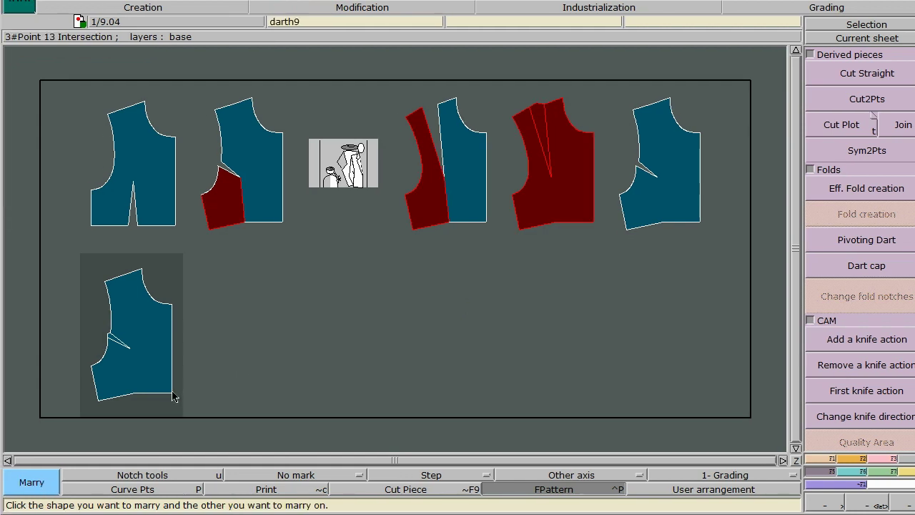
click(170, 393)
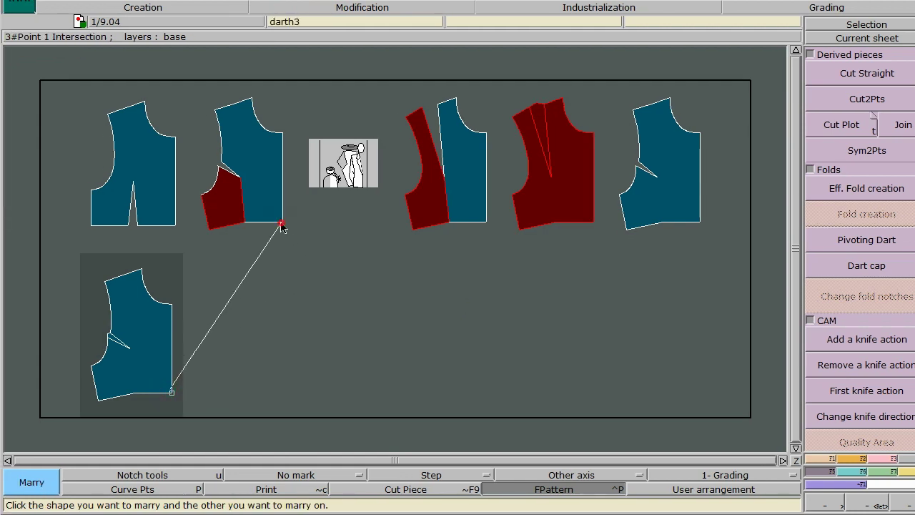
click(282, 222)
Rearrange all pieces across the sheet and divorce the married pieces again
key(Home)
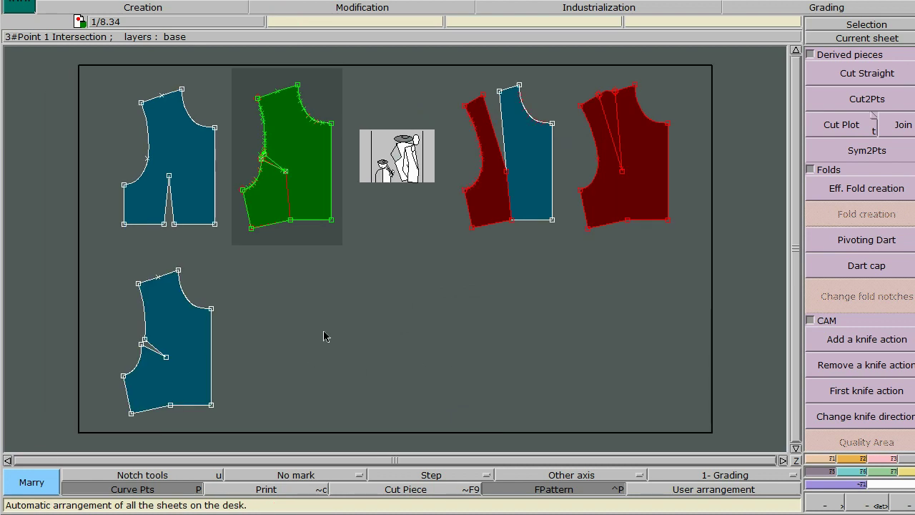
click(321, 199)
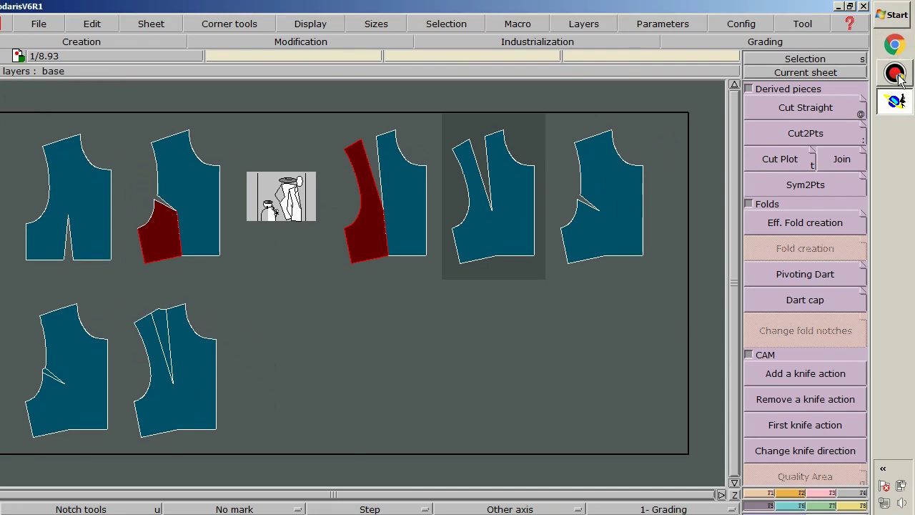
click(896, 74)
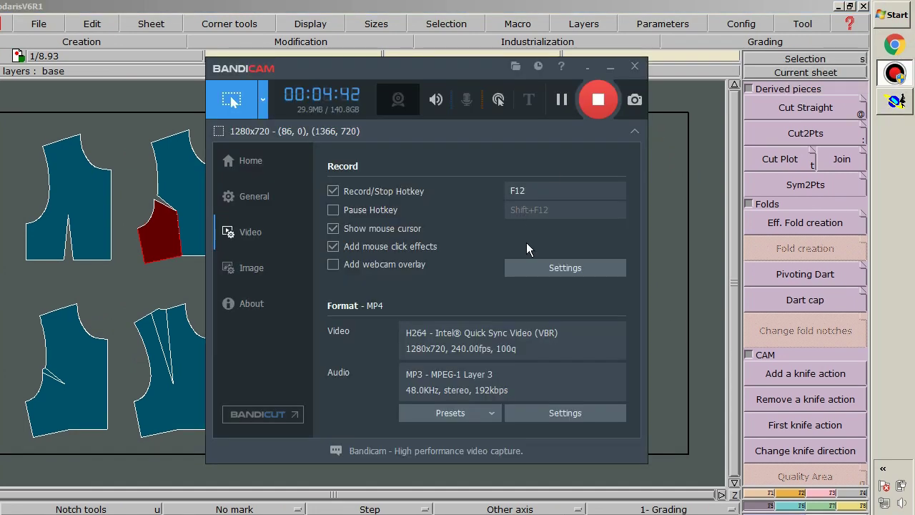
click(604, 100)
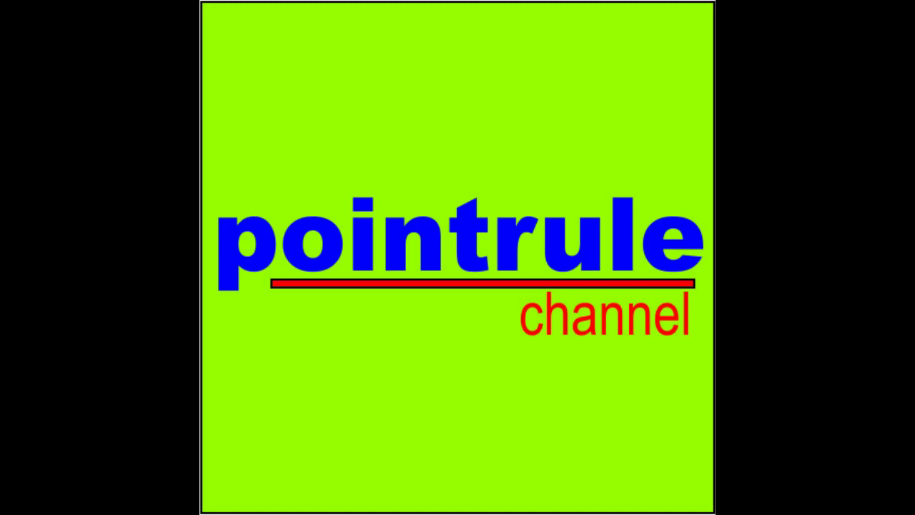